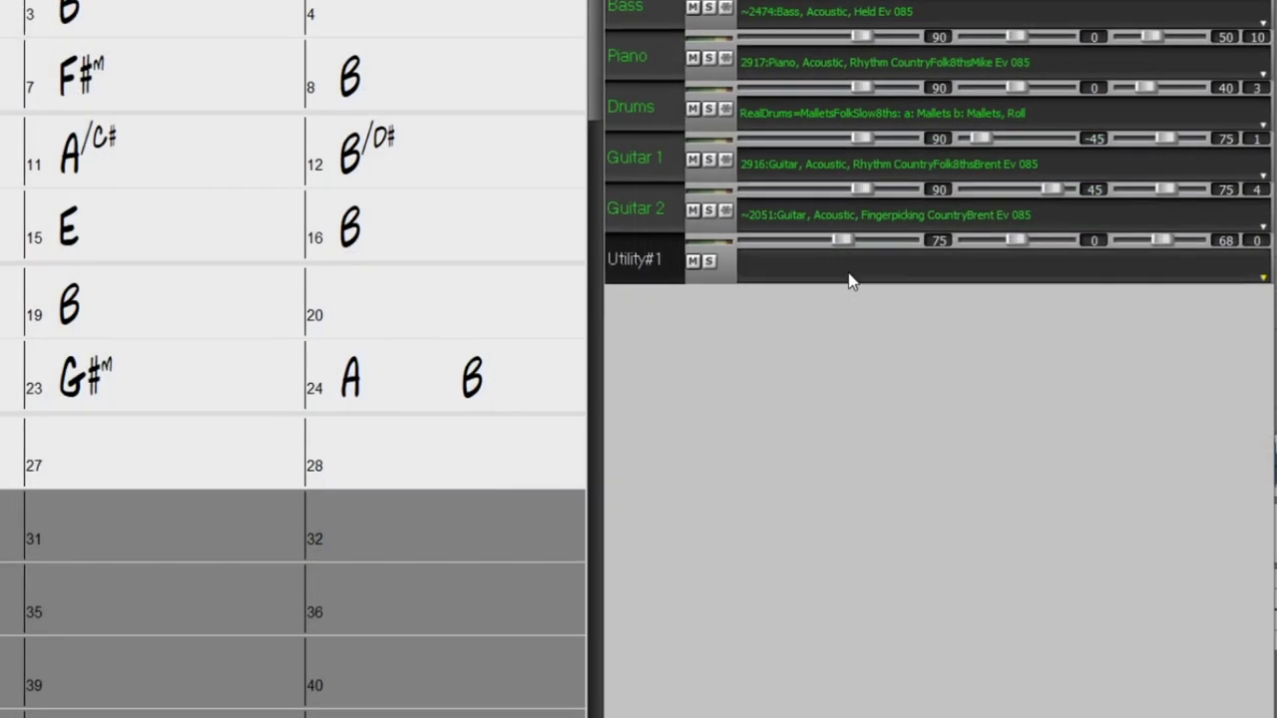
- Preview the Utility#1 Generate RealTracks options in Audio Edit, then go back to the chord sheet
{"action": "right_click", "coordinate": [976, 299]}
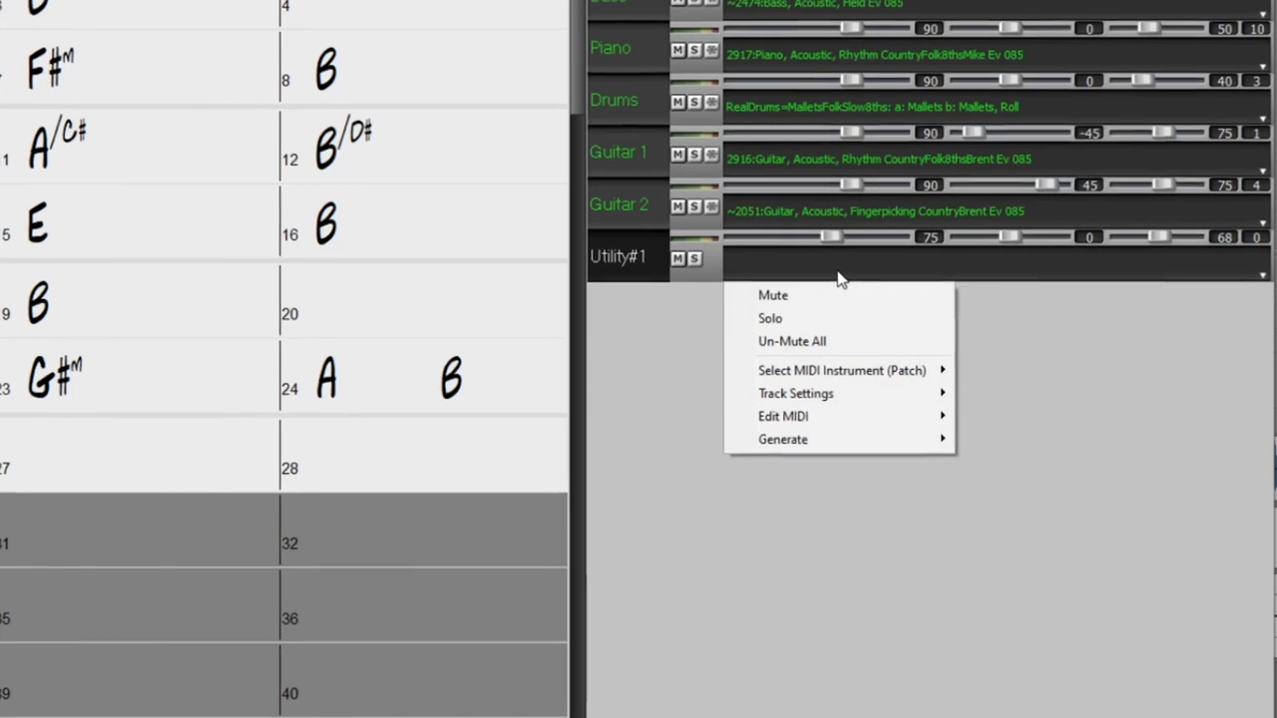
{"action": "mouse_move", "coordinate": [900, 439]}
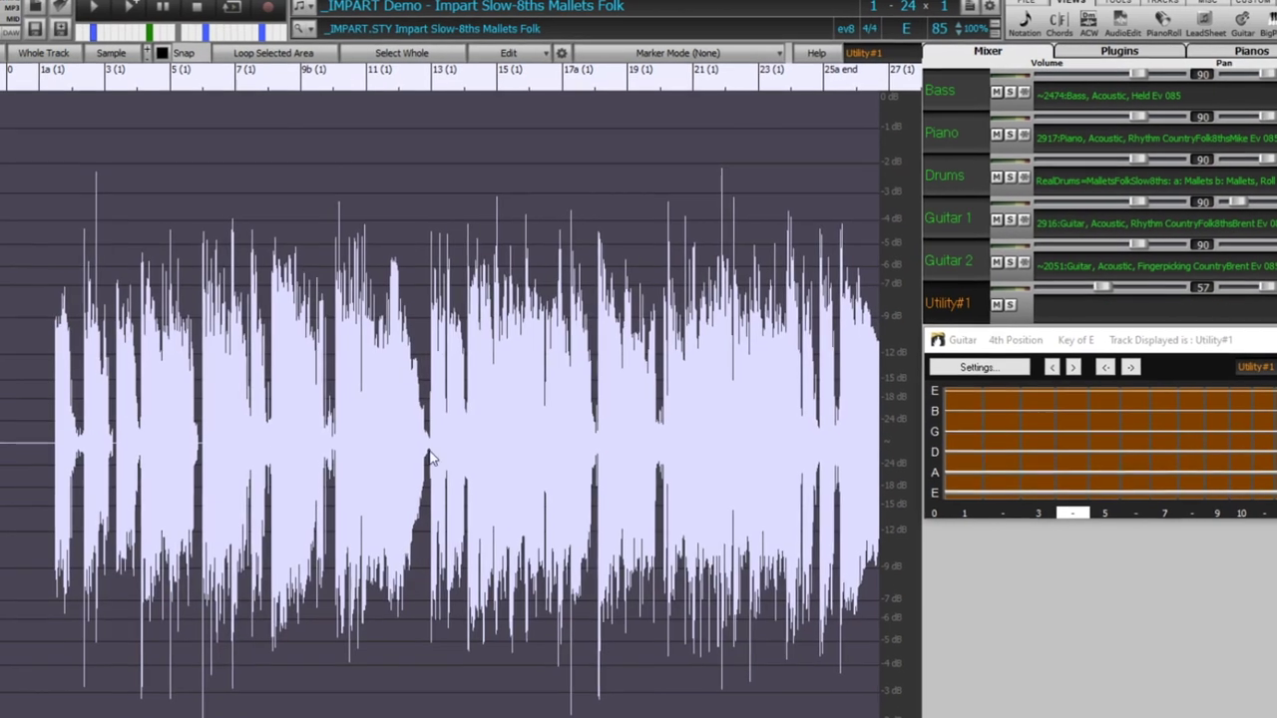
{"action": "left_click", "coordinate": [508, 53]}
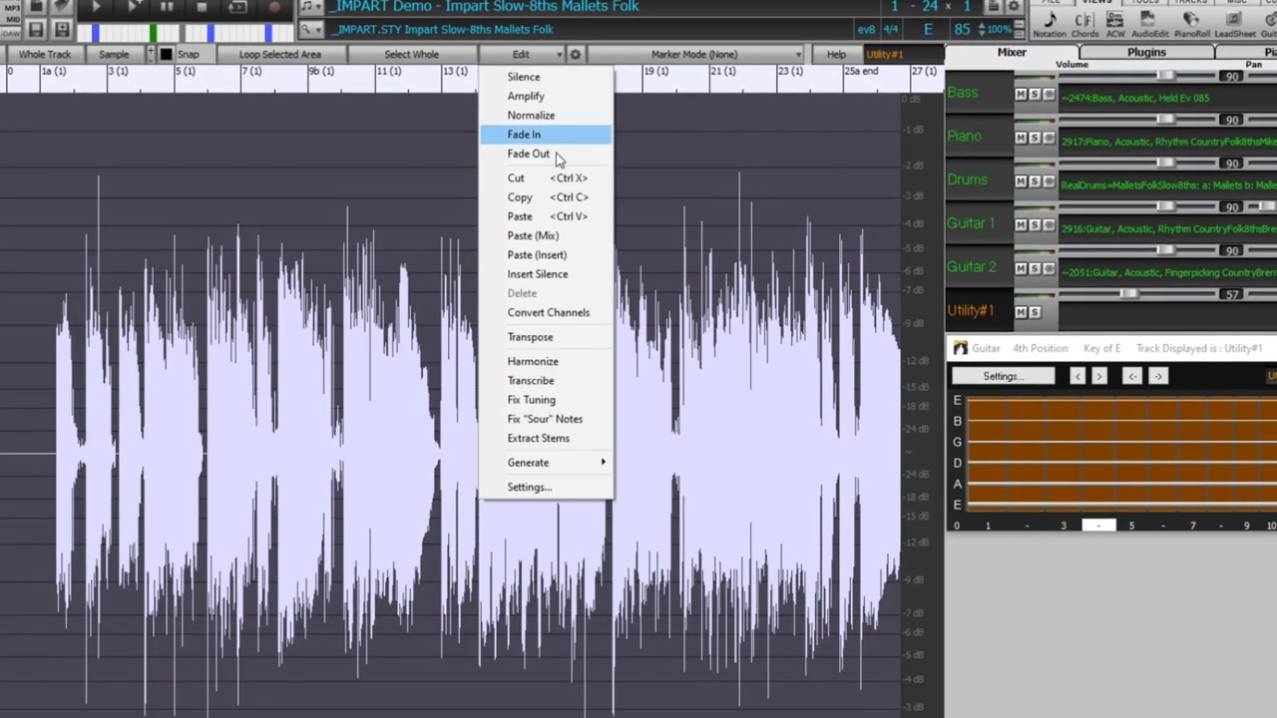
{"action": "mouse_move", "coordinate": [574, 465]}
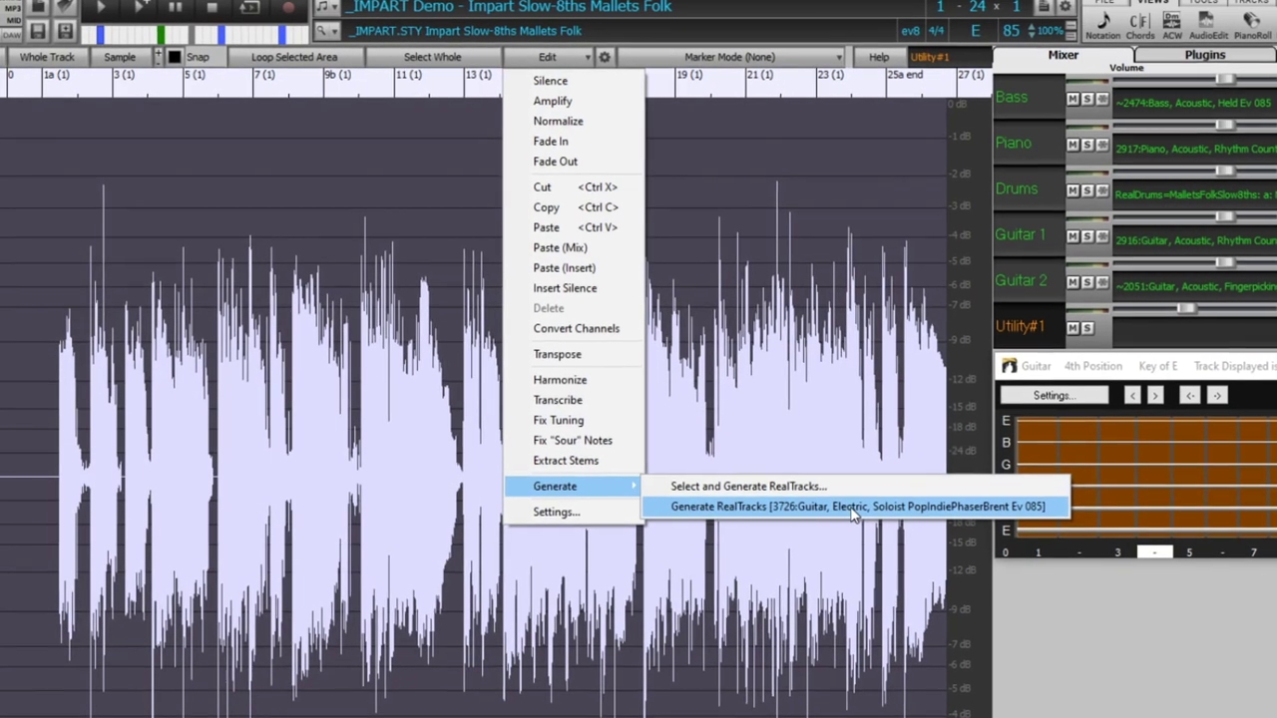
{"action": "left_click", "coordinate": [853, 509]}
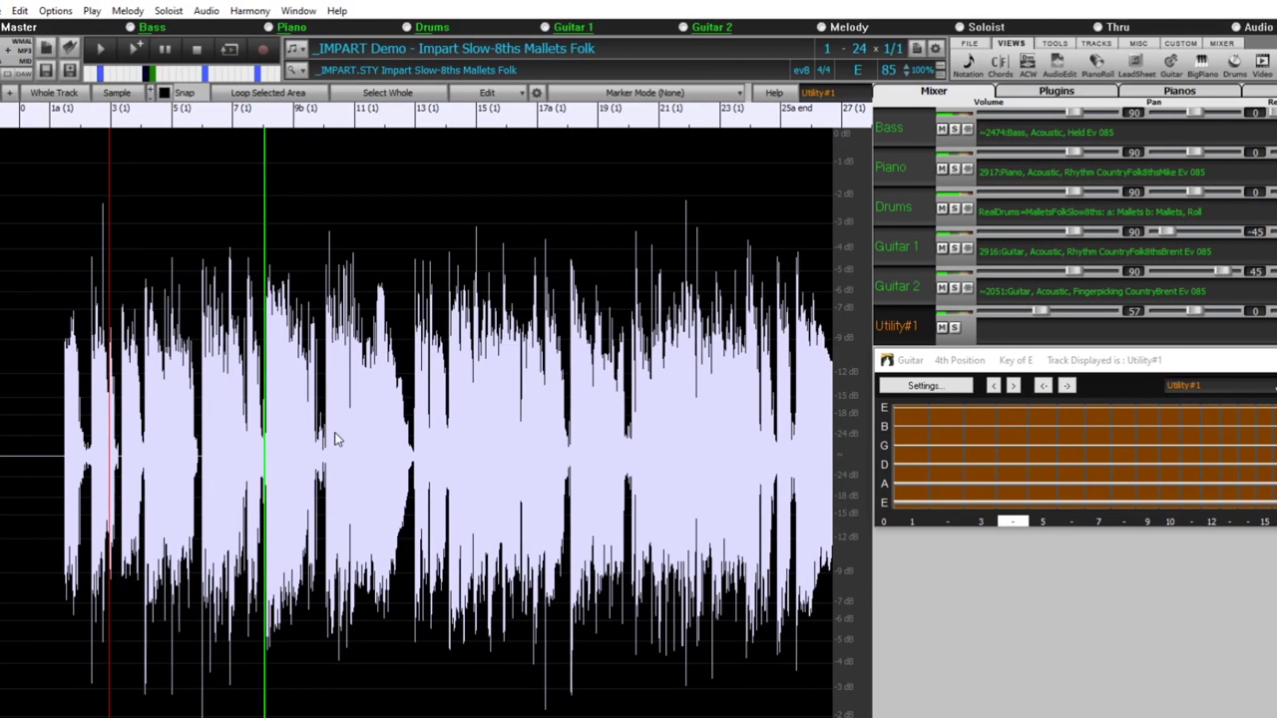
{"action": "left_click", "coordinate": [456, 92]}
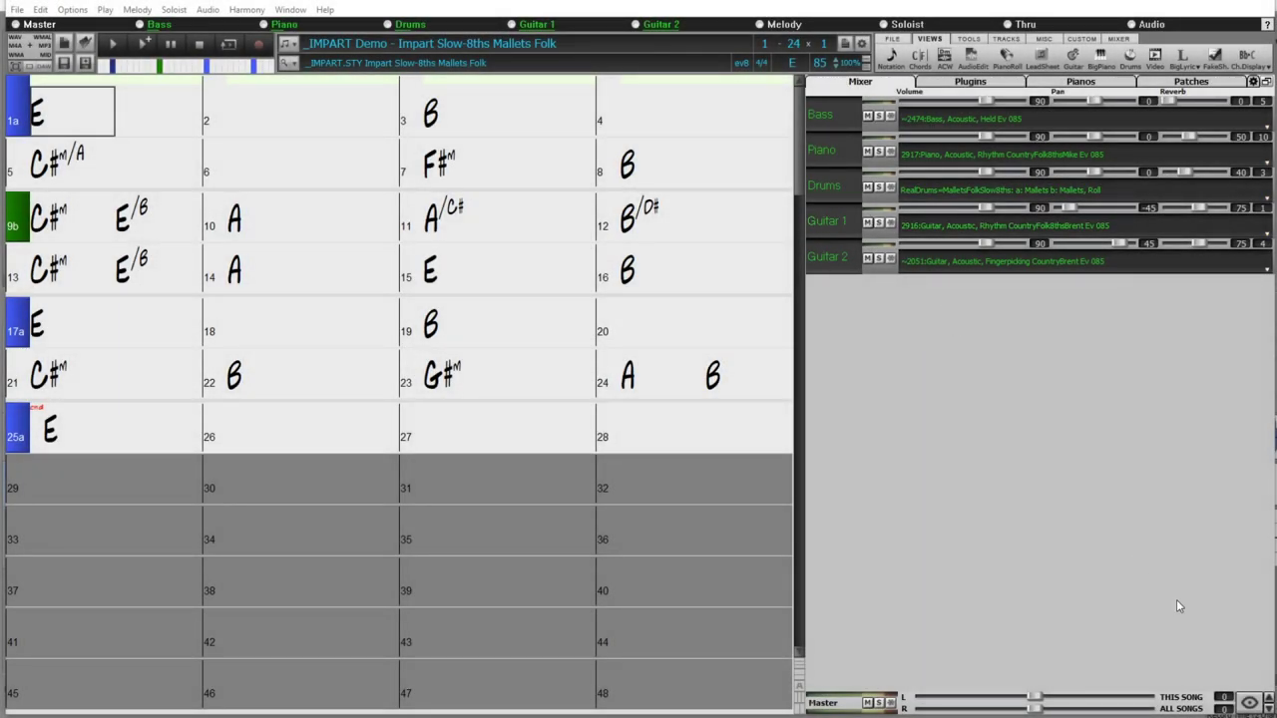
- Add Utility#1 as a sixth mixer track and open its Generate options
{"action": "left_click", "coordinate": [1255, 704]}
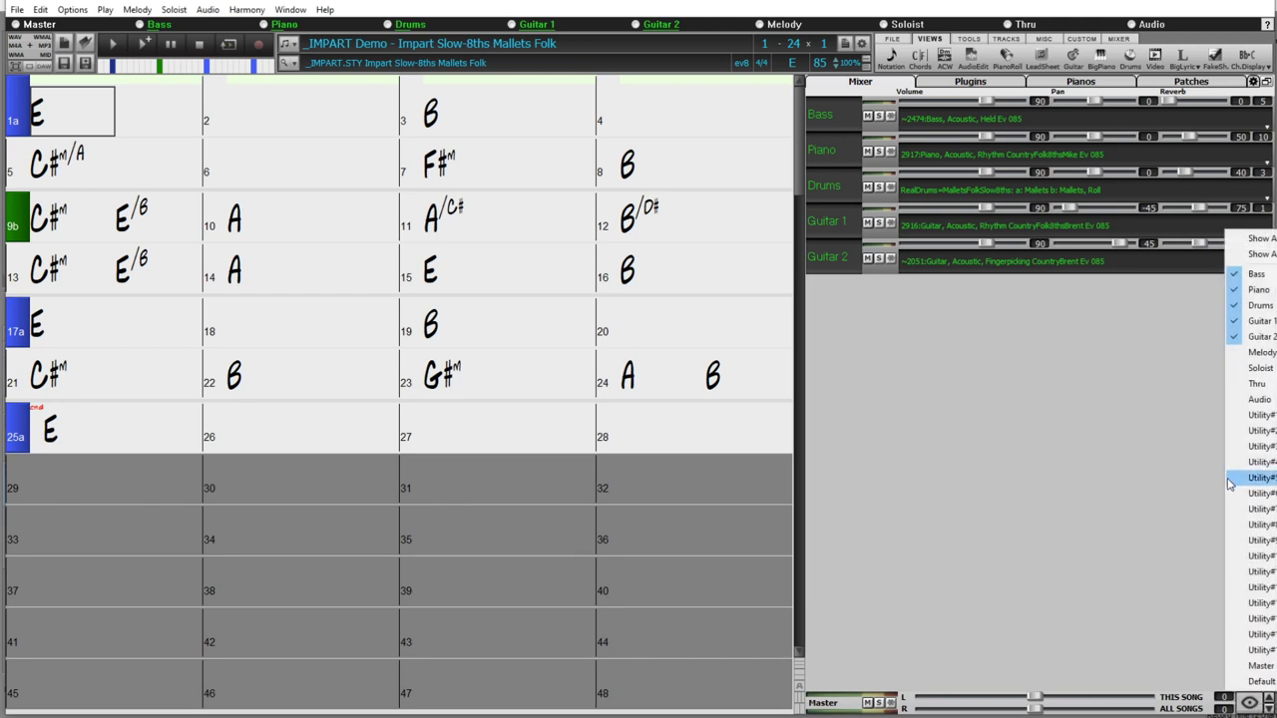
{"action": "left_click", "coordinate": [1246, 417]}
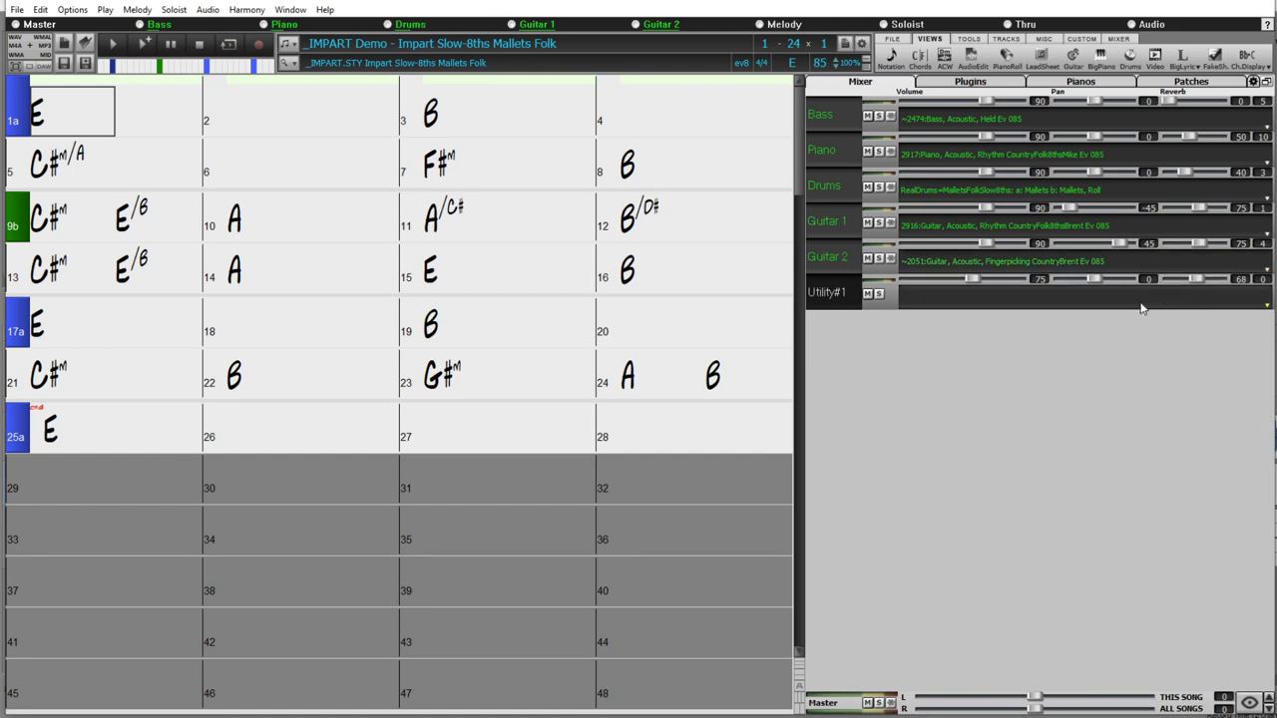
{"action": "right_click", "coordinate": [978, 308]}
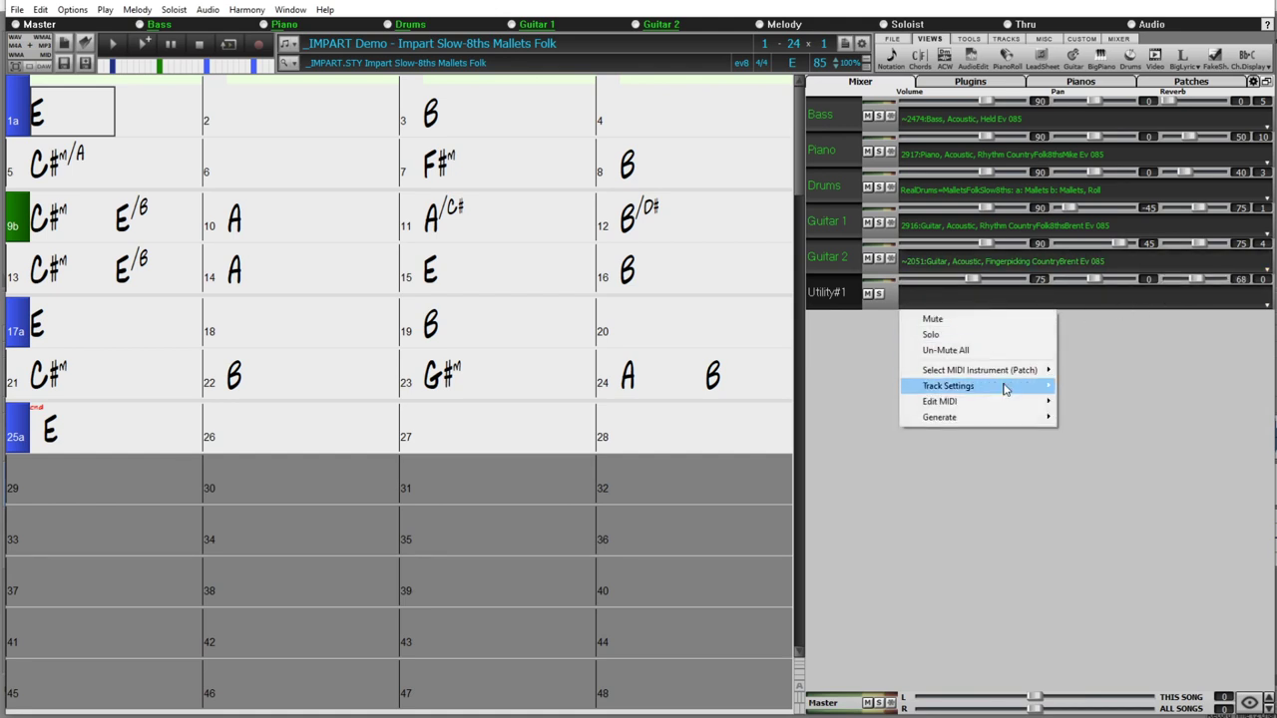
{"action": "mouse_move", "coordinate": [1017, 419]}
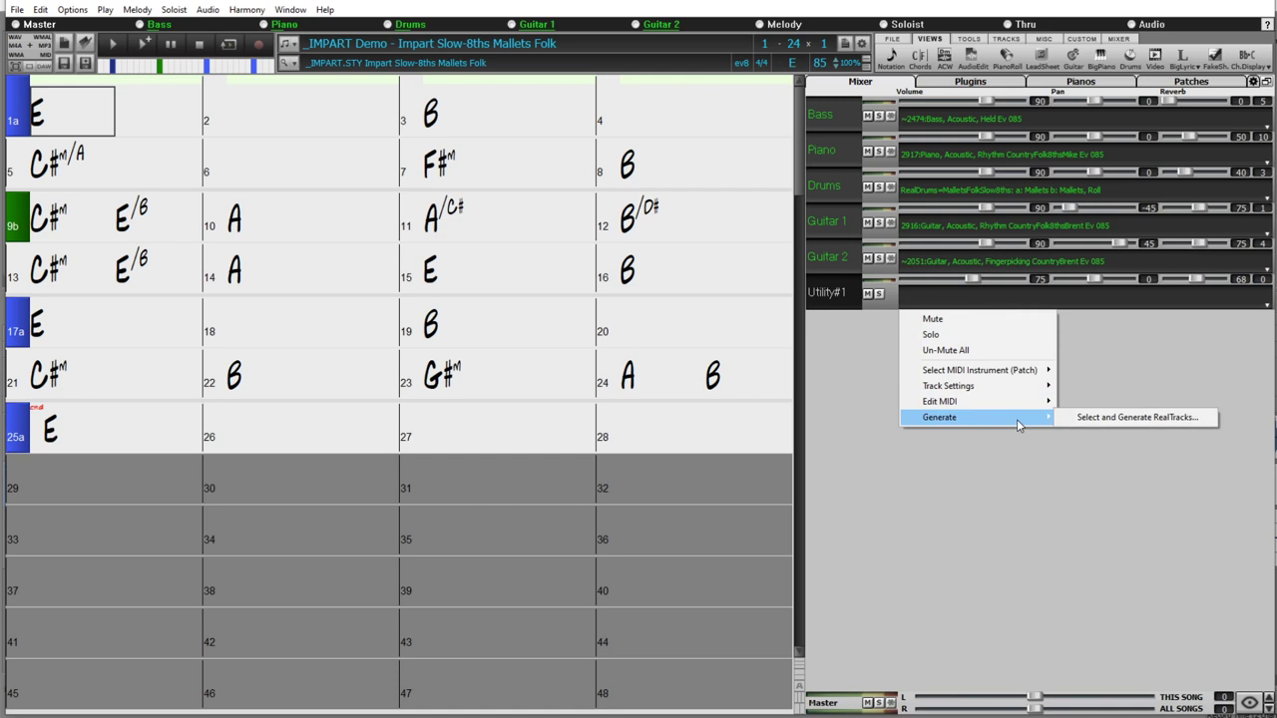
- Generate the 3726 electric guitar pop-indie phaser soloist on Utility#1, hiding chording and melodic background tracks
{"action": "left_click", "coordinate": [1110, 418]}
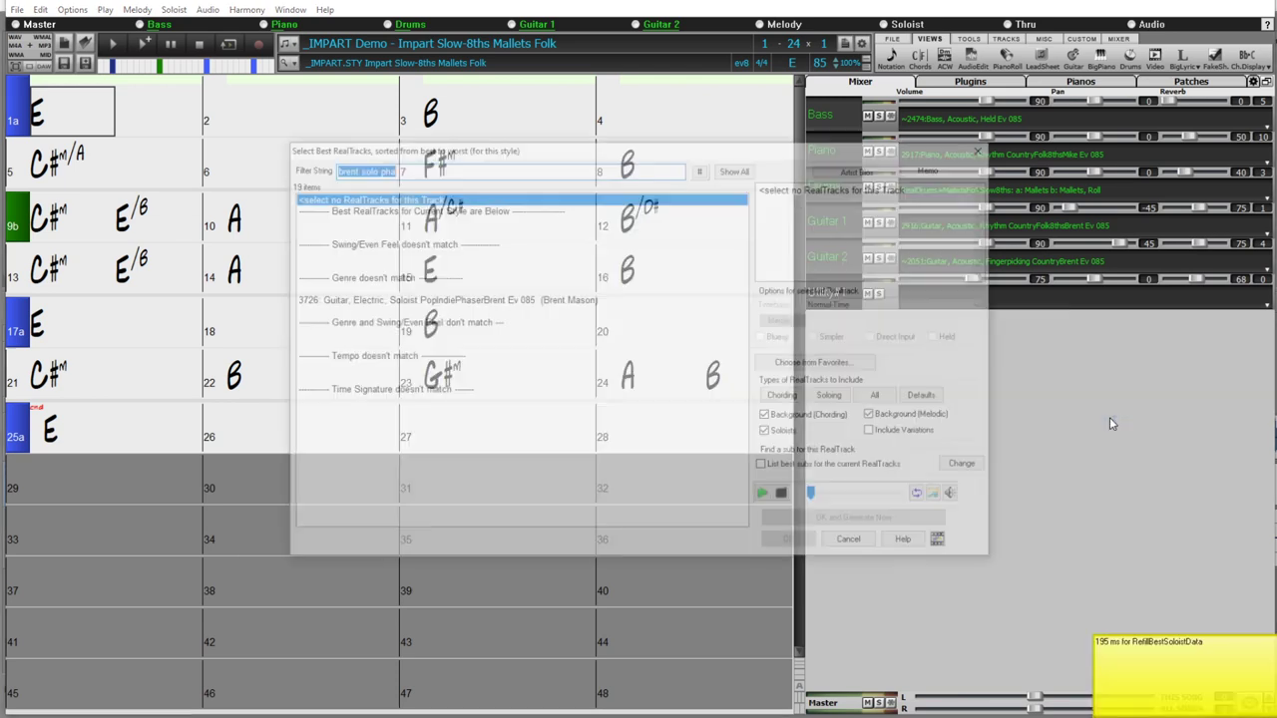
{"action": "left_click", "coordinate": [771, 419]}
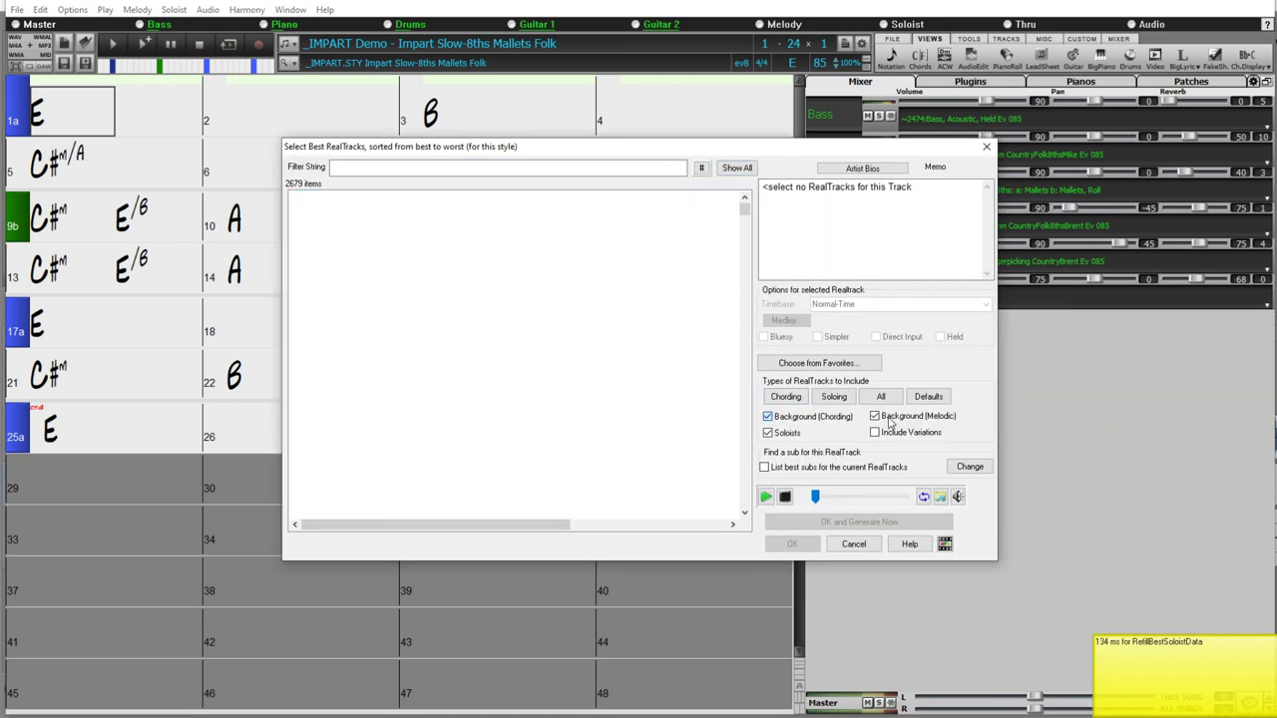
{"action": "left_click", "coordinate": [877, 417]}
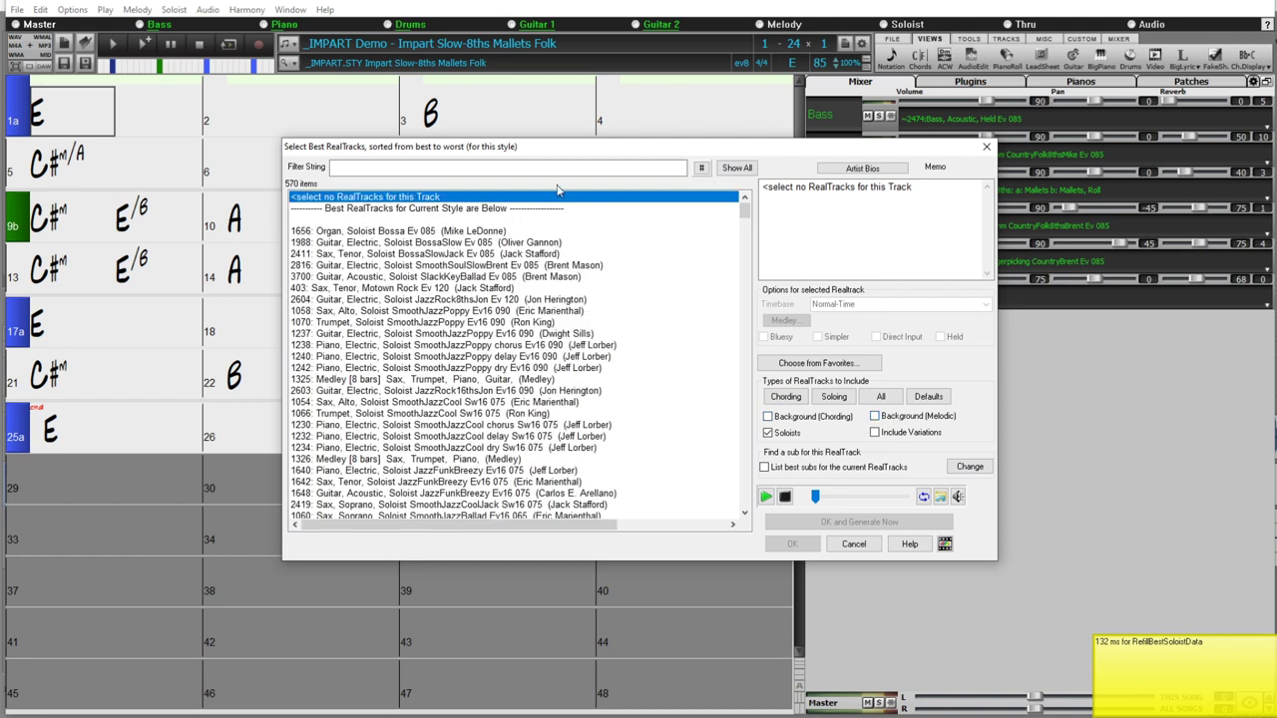
{"action": "type", "text": "br"}
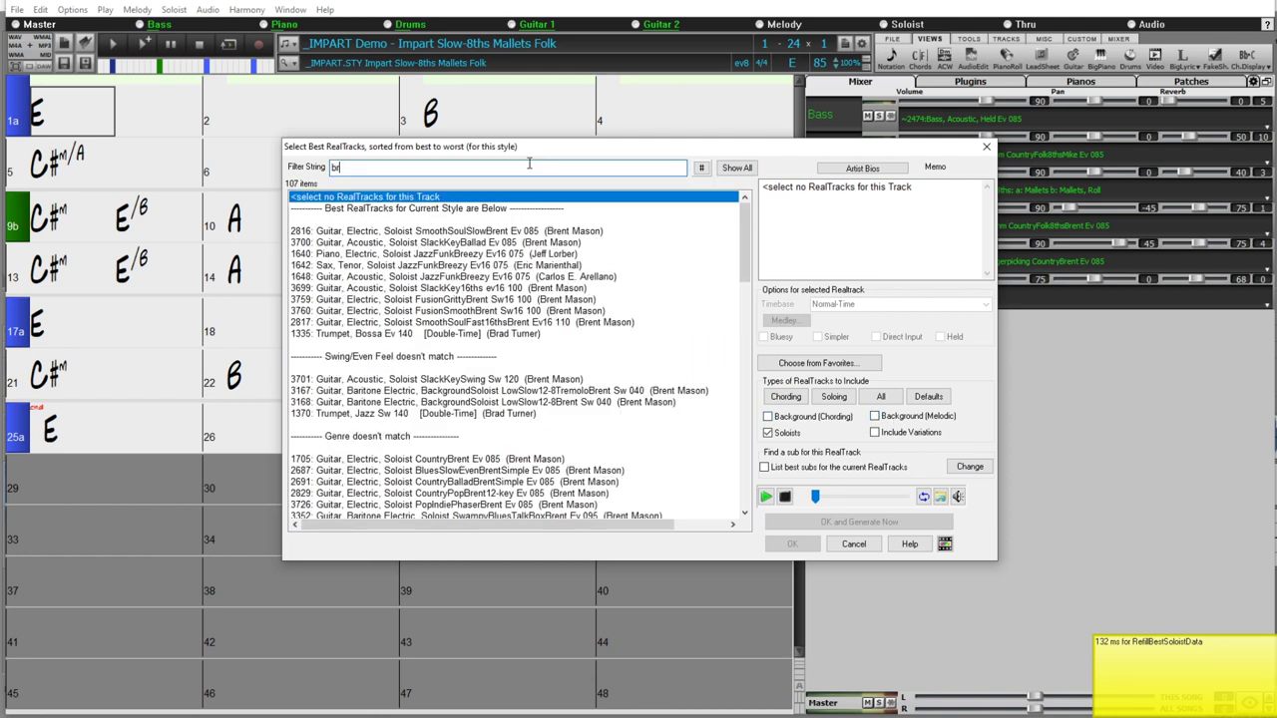
{"action": "type", "text": "ent mason phaser"}
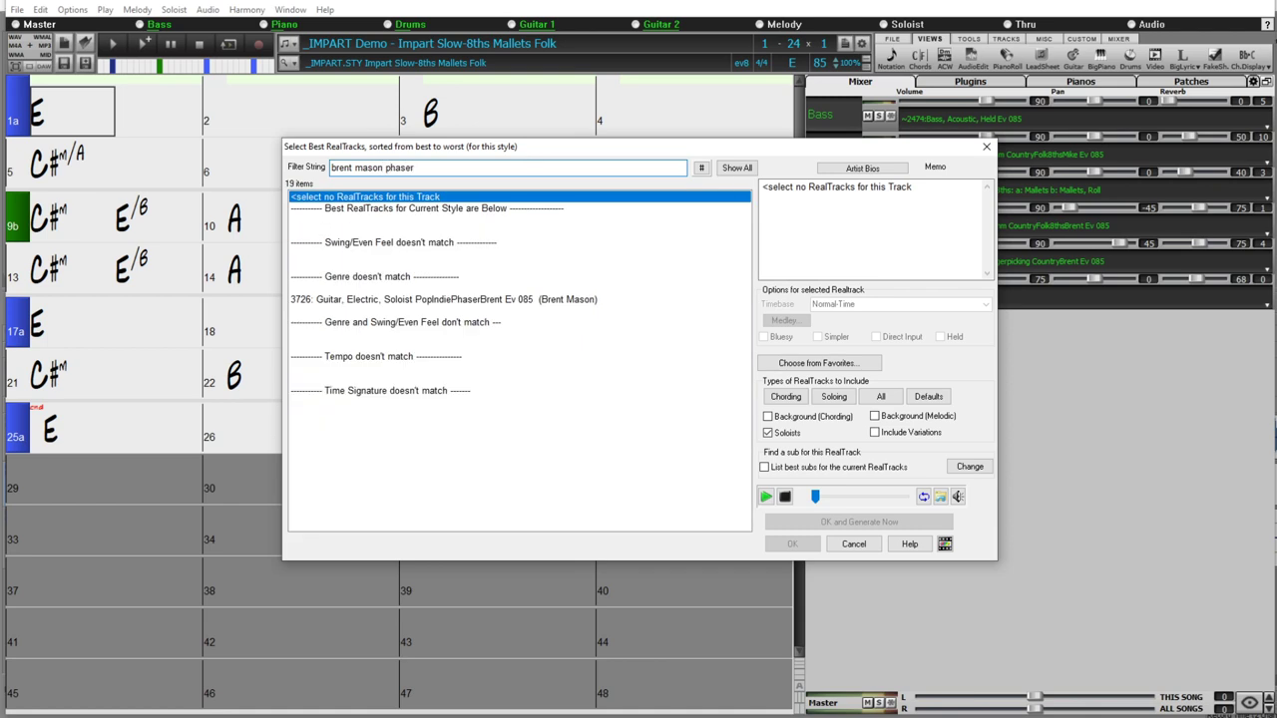
{"action": "left_click", "coordinate": [481, 301]}
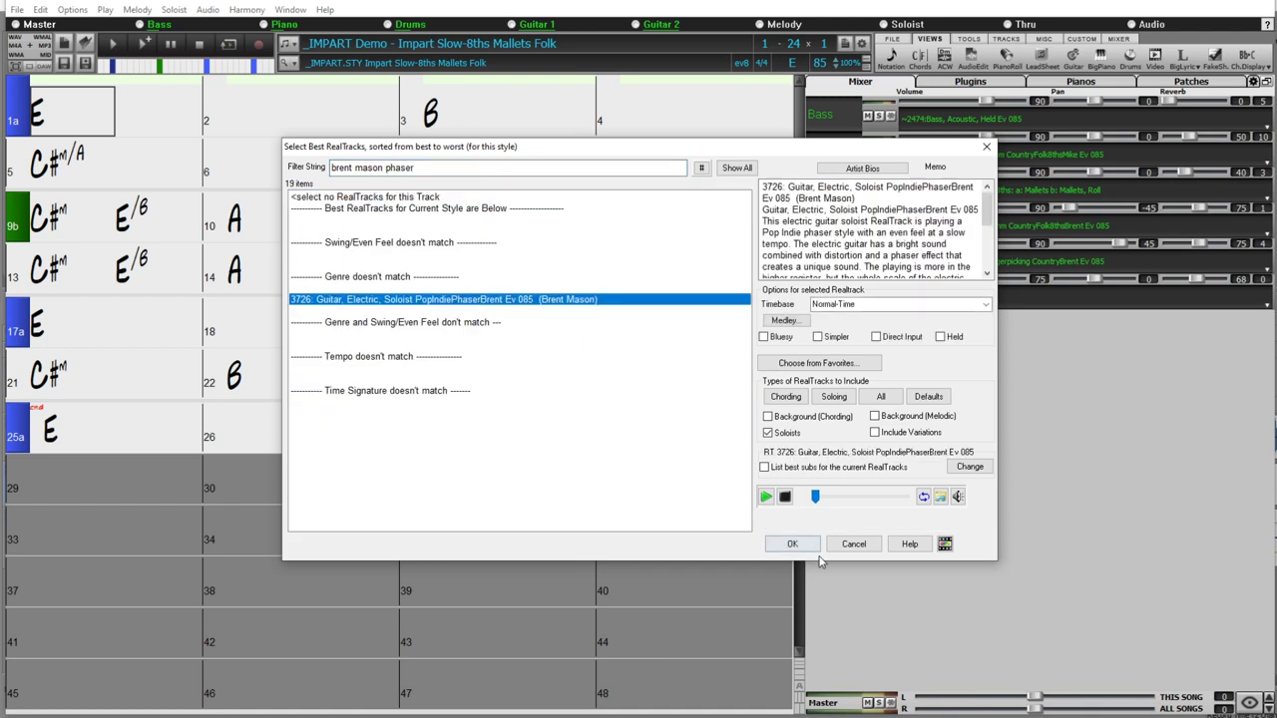
{"action": "left_click", "coordinate": [811, 547]}
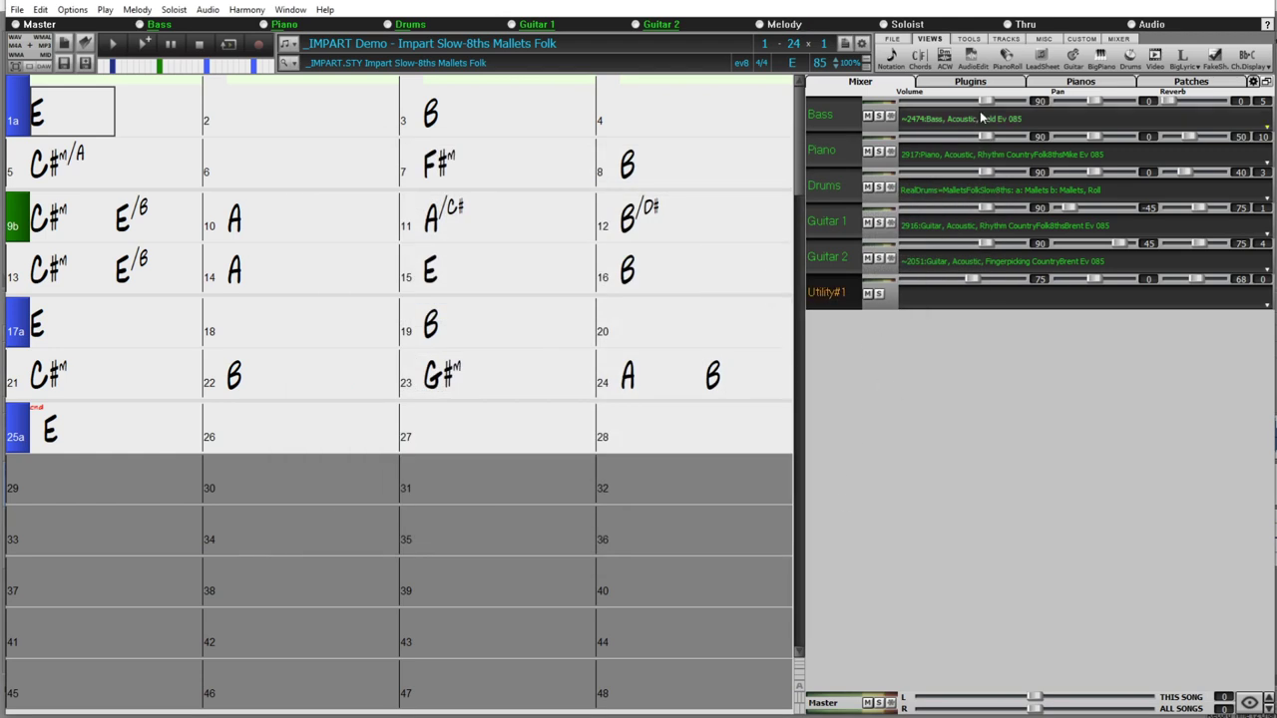
- Play Utility#1 in Audio Edit with a guitar fretboard, lowering its volume from 75 to 57
{"action": "left_click", "coordinate": [973, 61]}
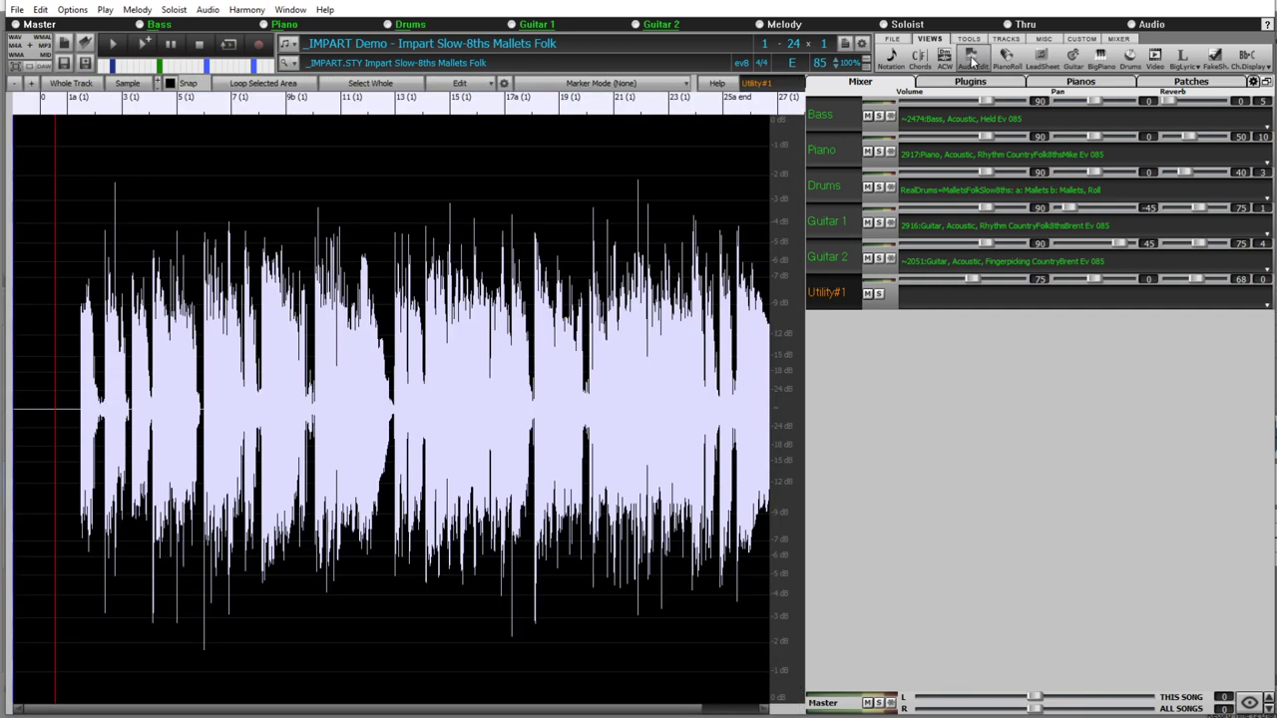
{"action": "left_click", "coordinate": [1073, 58]}
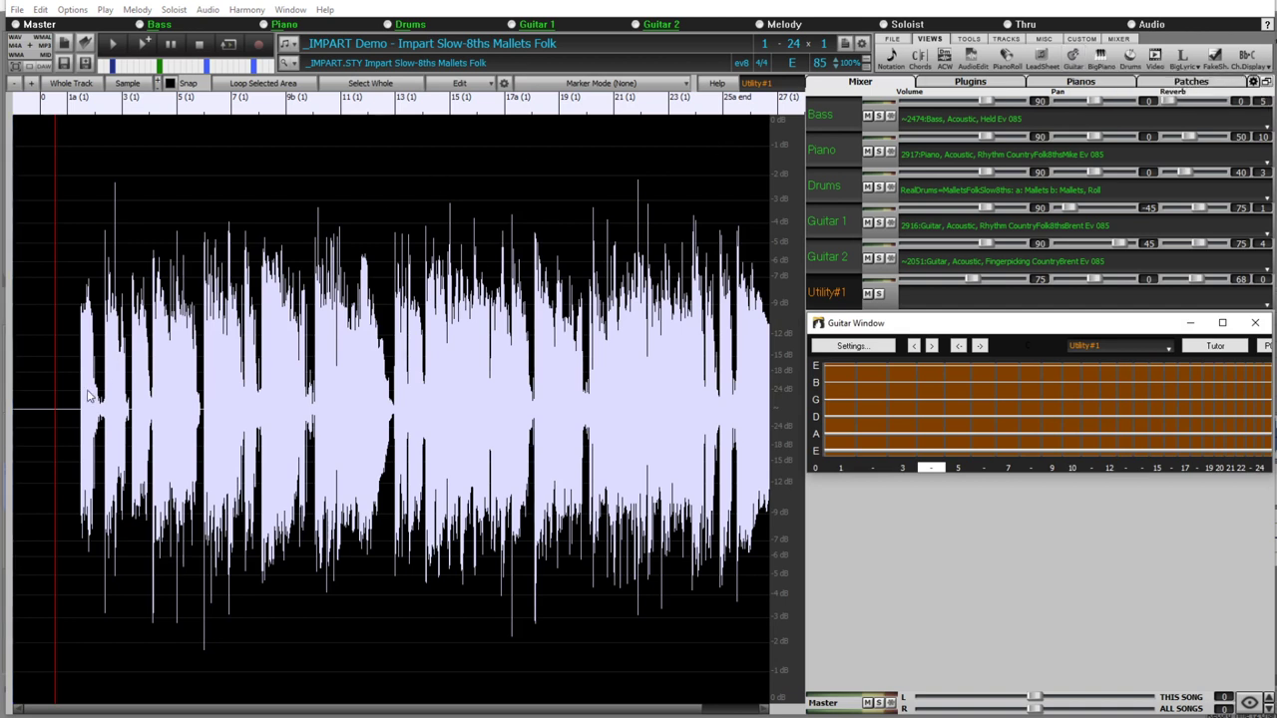
{"action": "double_click", "coordinate": [49, 411]}
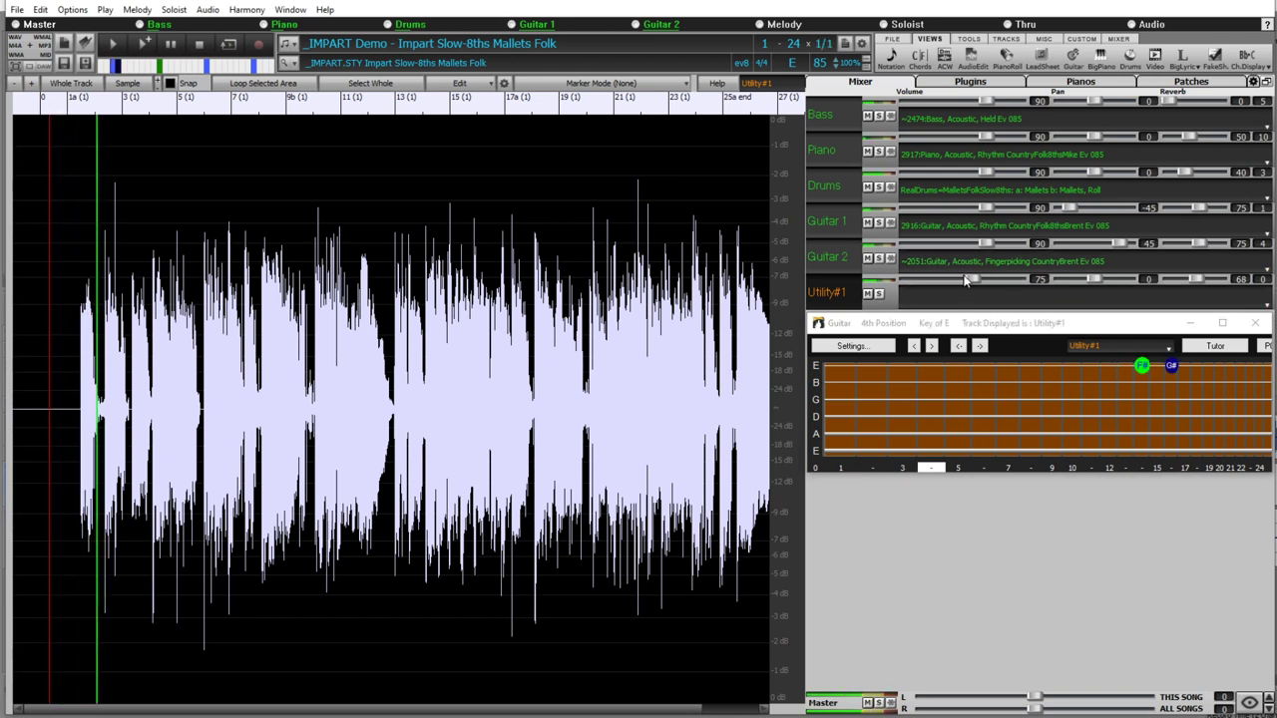
{"action": "left_click_drag", "start_coordinate": [973, 281], "coordinate": [954, 284]}
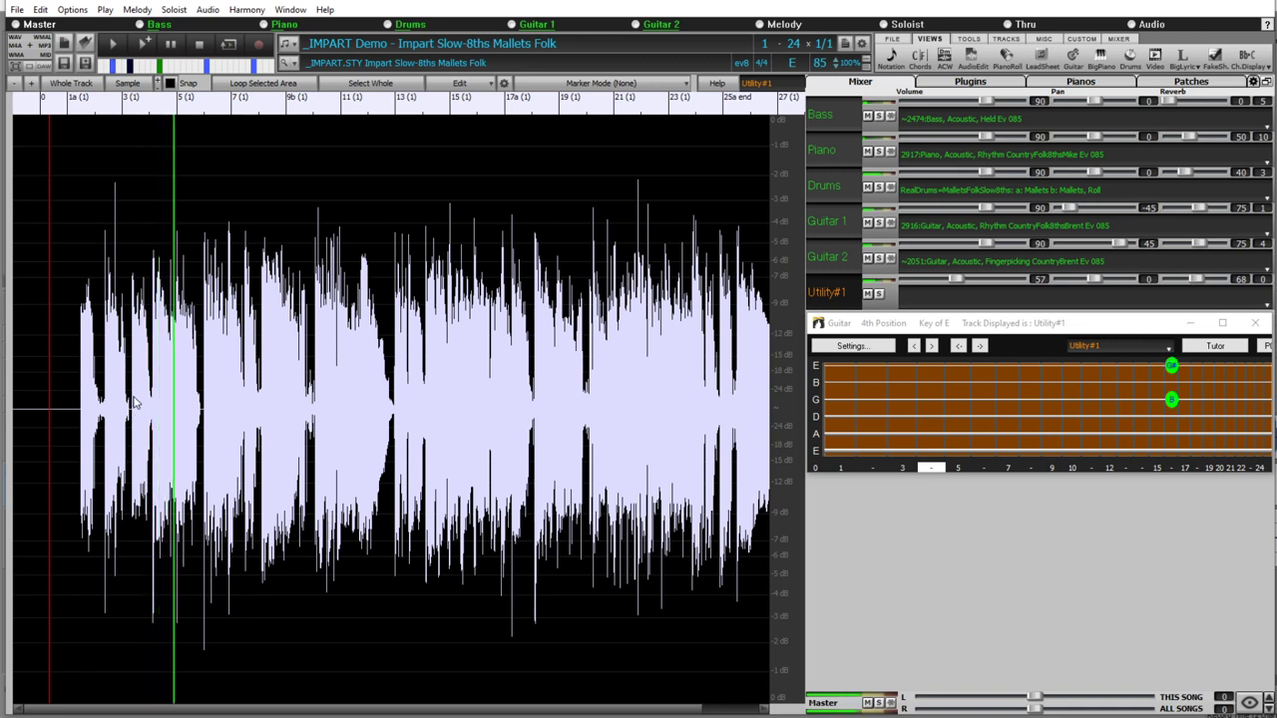
{"action": "left_click", "coordinate": [121, 409]}
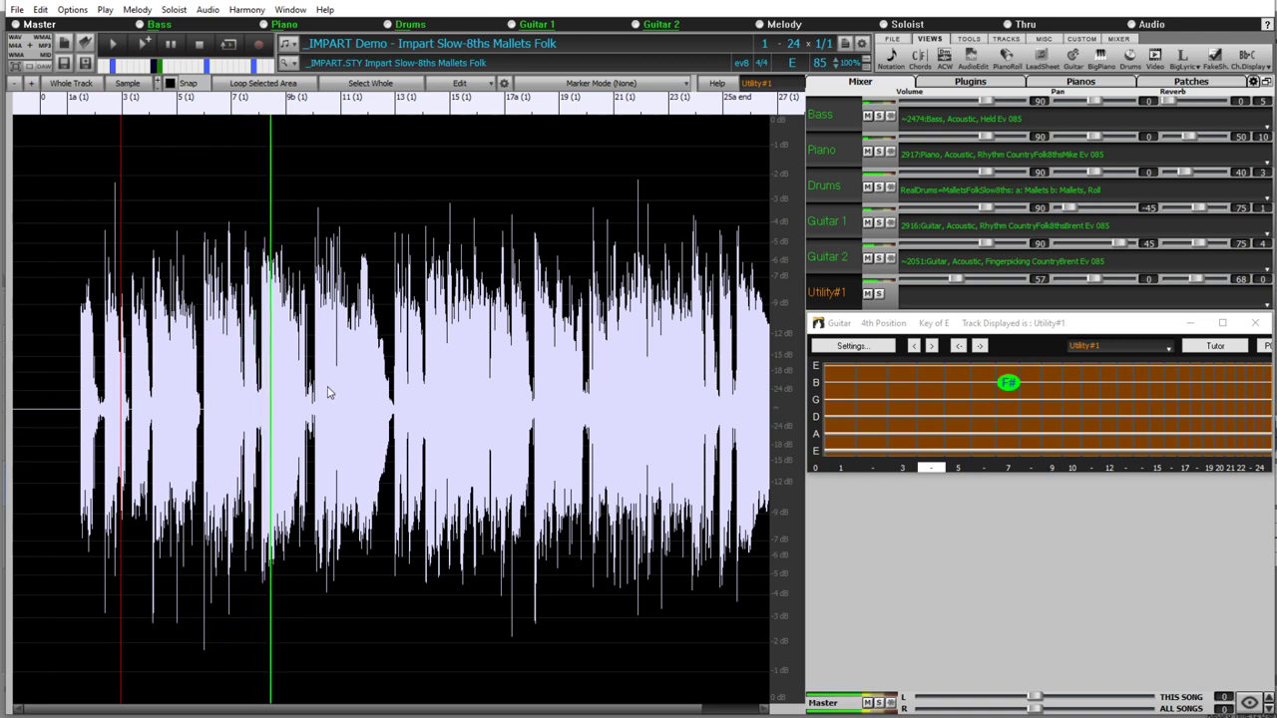
- Browse the Audio Edit Edit menu without choosing anything, then move the position marker further in
{"action": "left_click", "coordinate": [489, 84]}
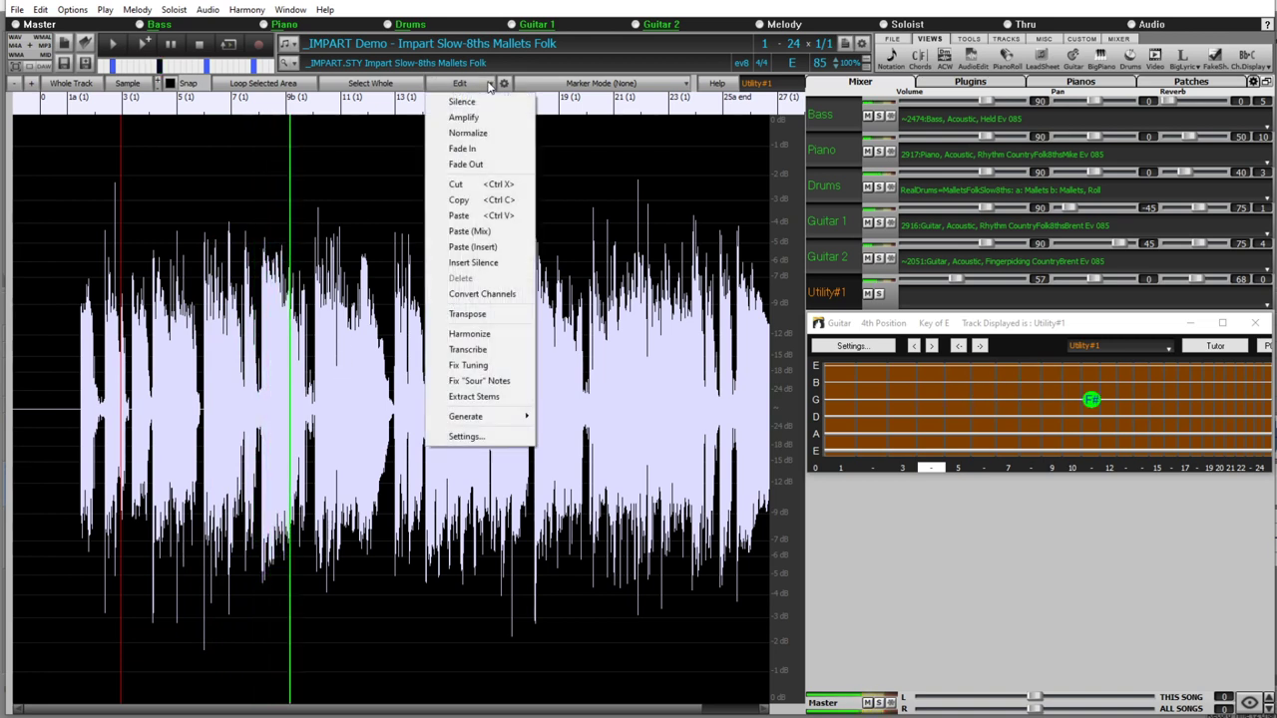
{"action": "mouse_move", "coordinate": [506, 421]}
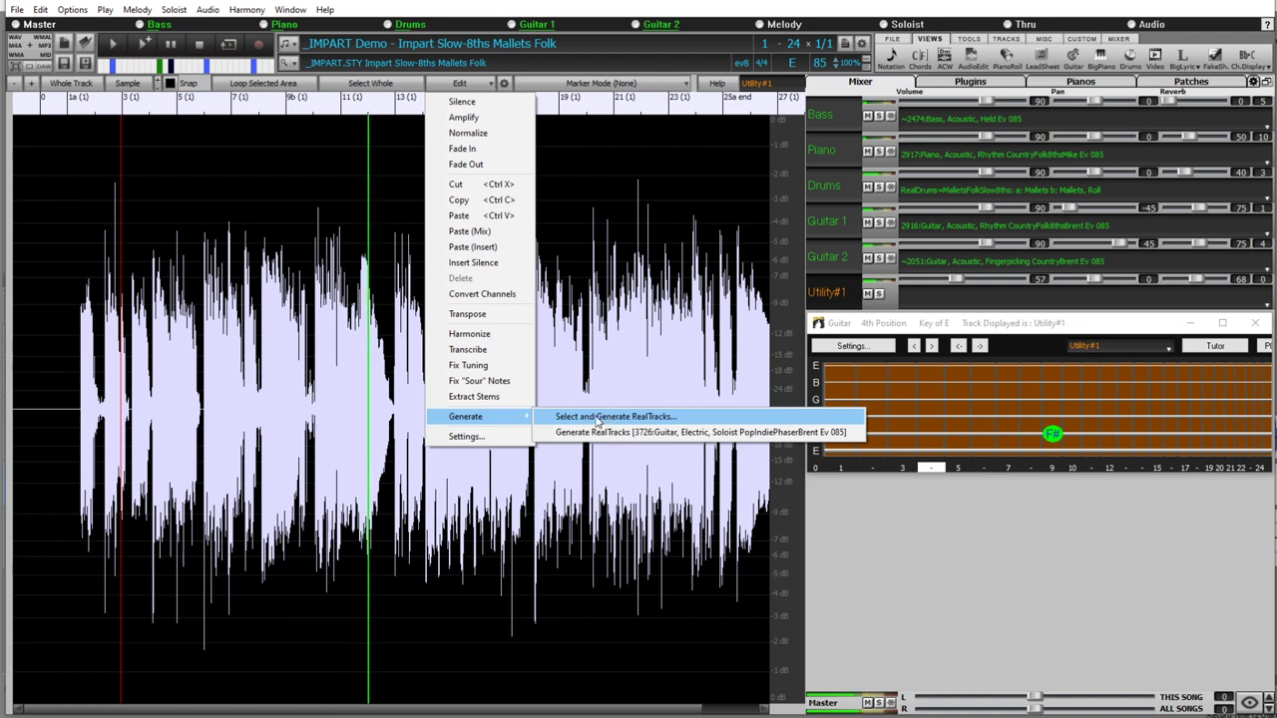
{"action": "key", "text": "Escape"}
{"action": "key", "text": "Escape"}
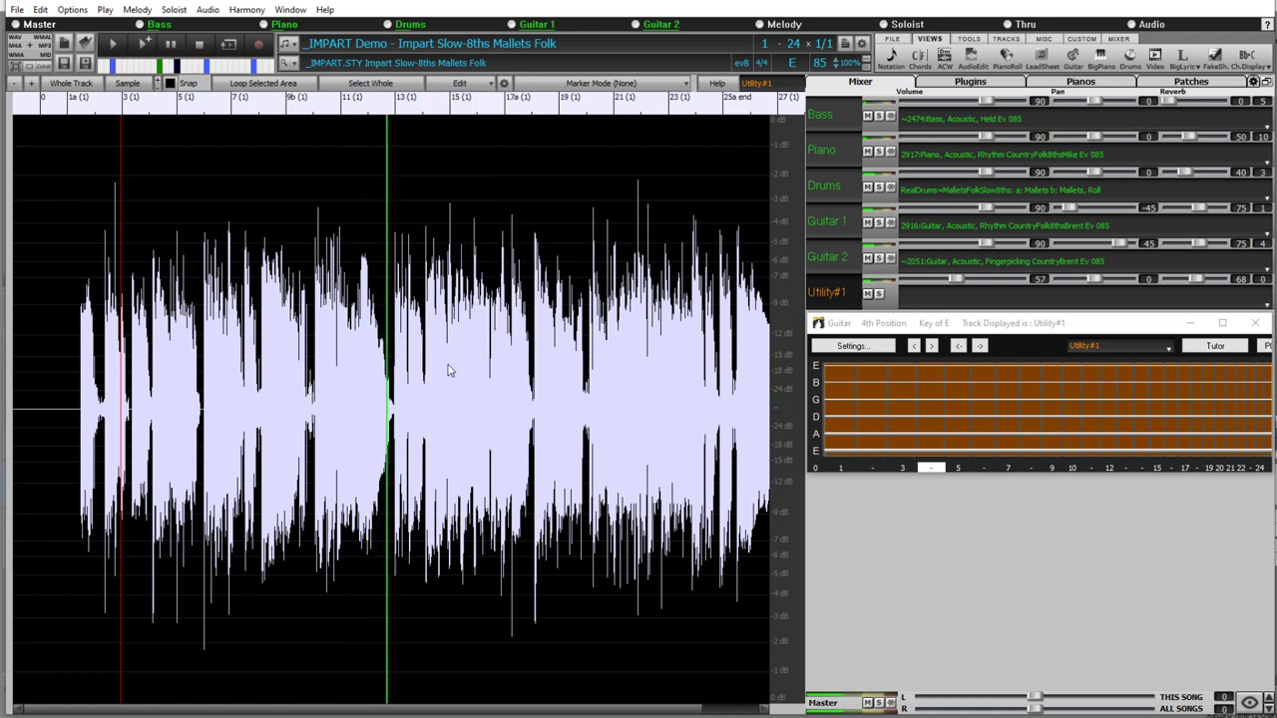
{"action": "left_click", "coordinate": [367, 380]}
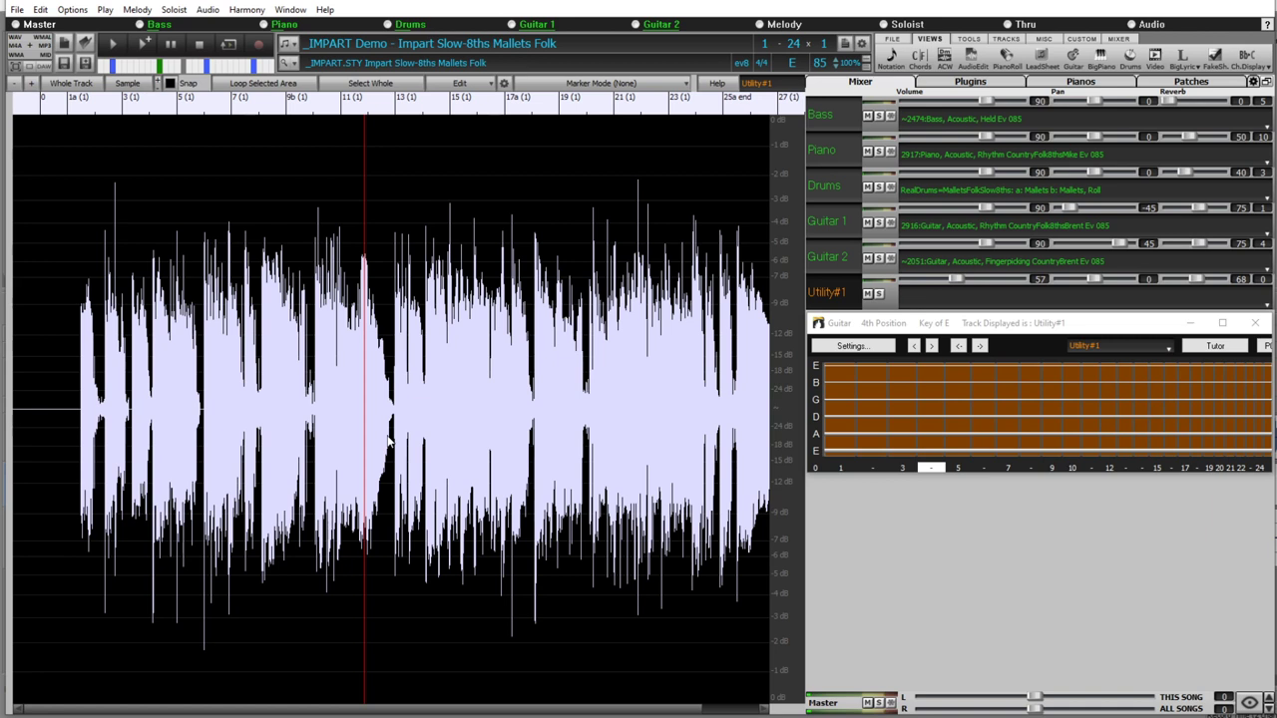
- Select all the Utility#1 audio and regenerate it with the 3726 guitar soloist RealTrack
{"action": "key", "text": "ctrl+a"}
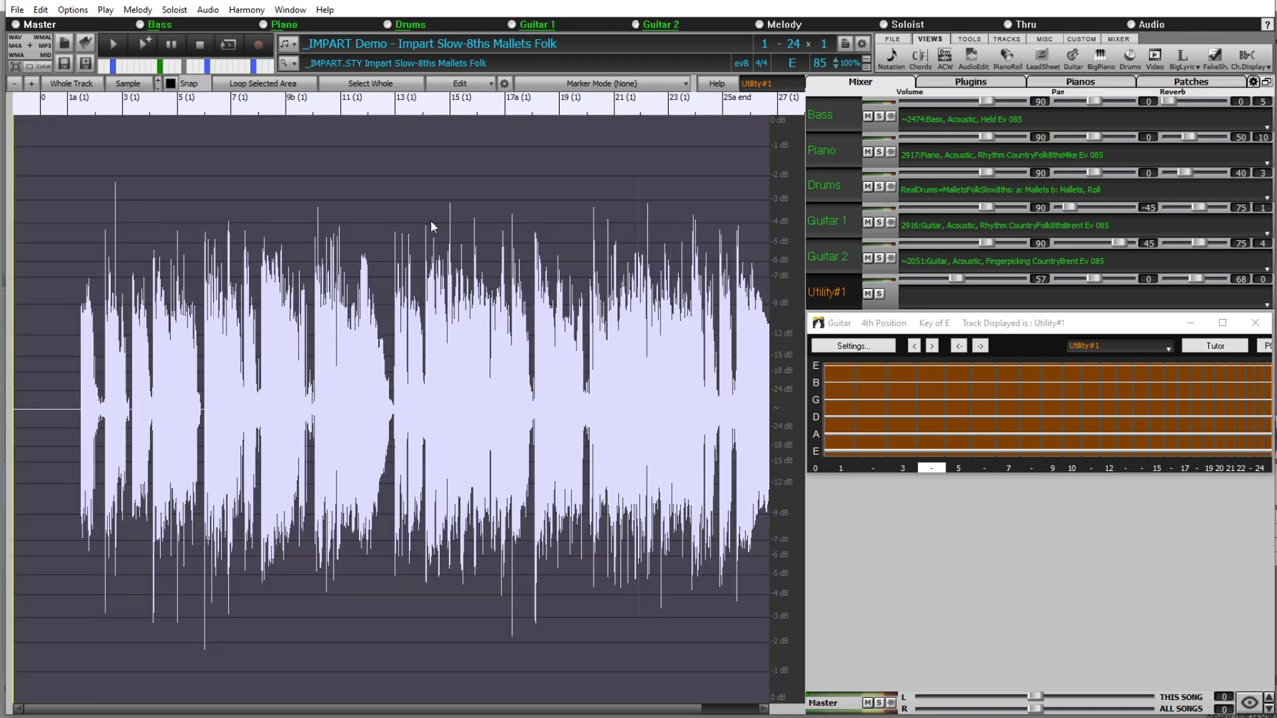
{"action": "left_click", "coordinate": [490, 90]}
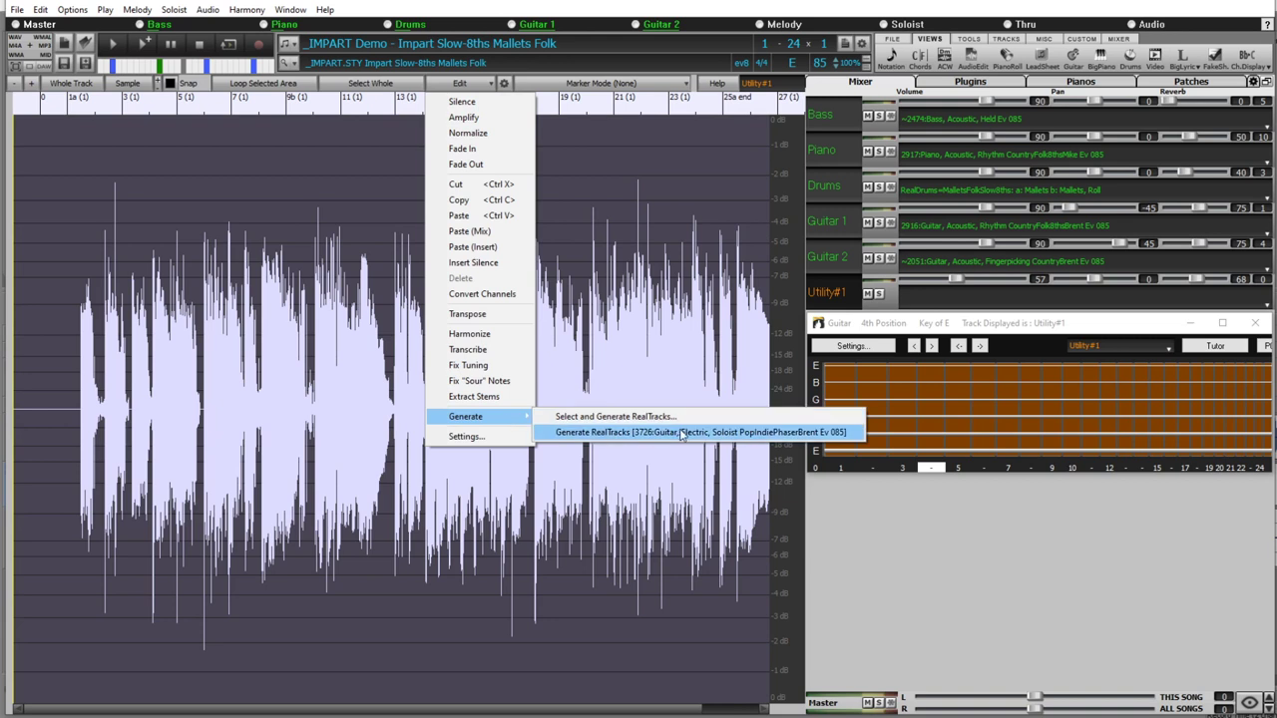
{"action": "left_click", "coordinate": [697, 433]}
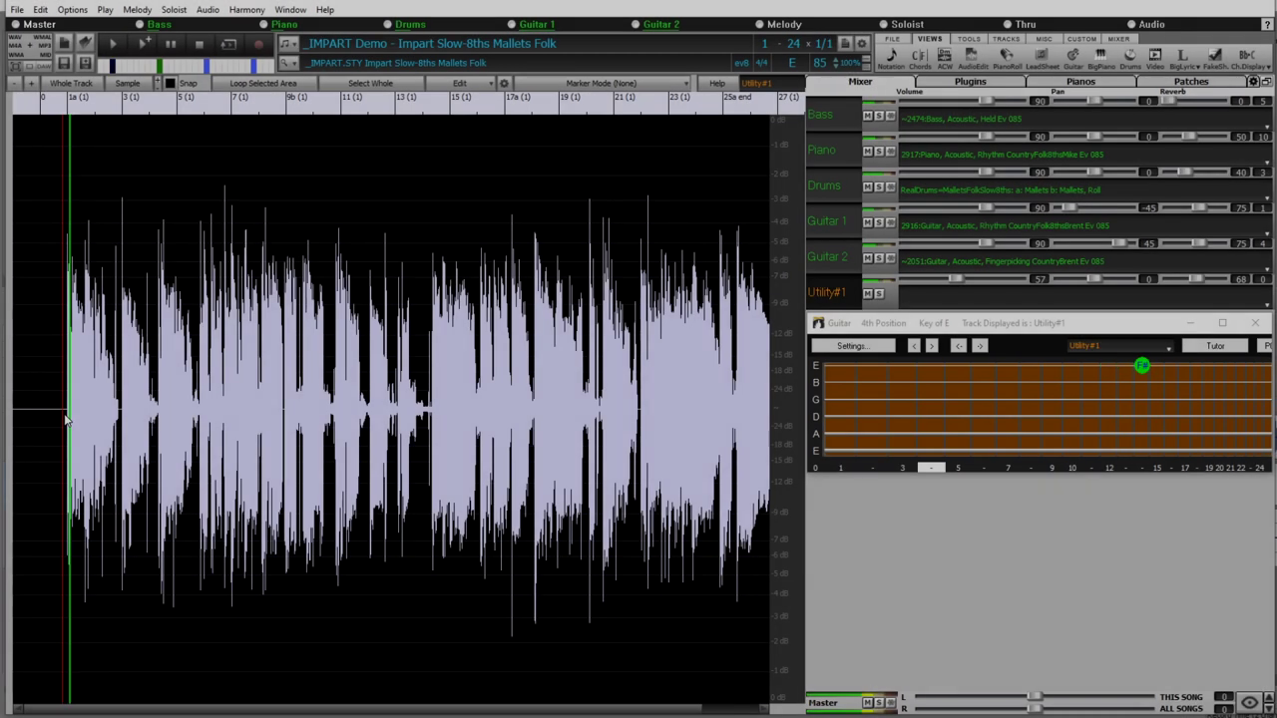
{"action": "scroll", "coordinate": [71, 422], "scroll_direction": "up", "scroll_amount": 1}
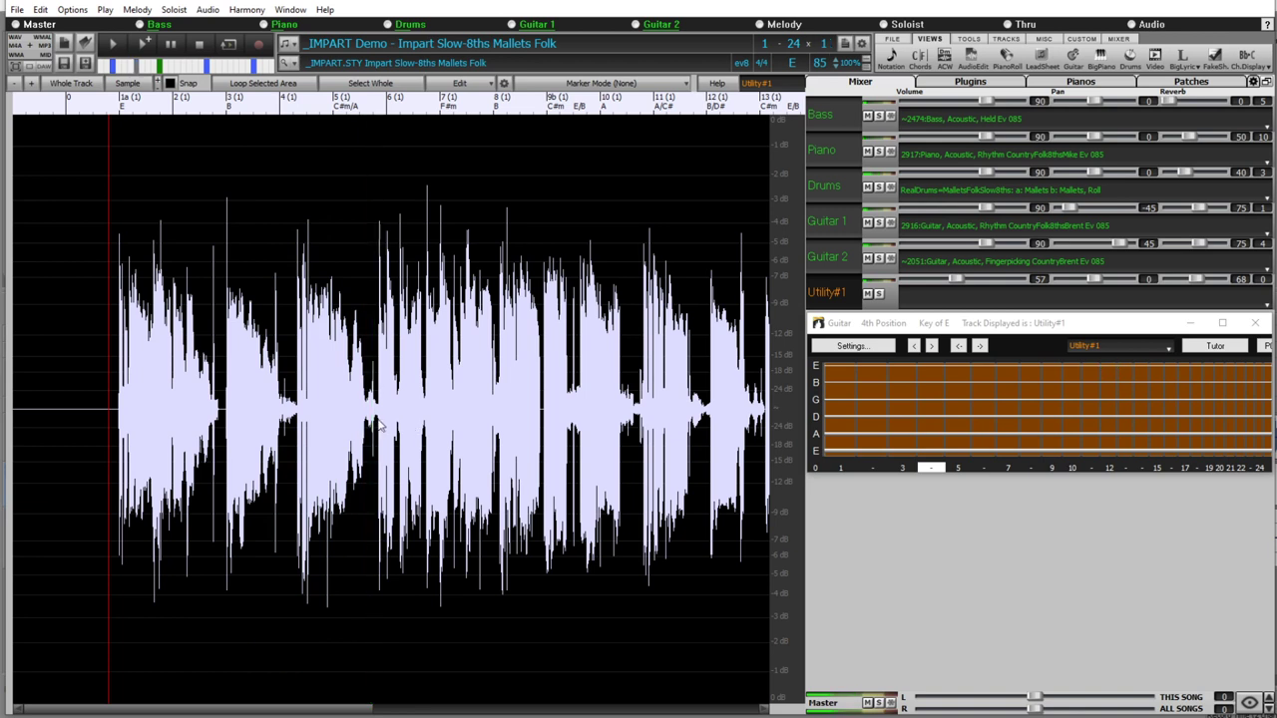
- Select the Utility#1 waveform from about bar 4 to just past bar 5
{"action": "left_click_drag", "start_coordinate": [378, 426], "coordinate": [292, 427]}
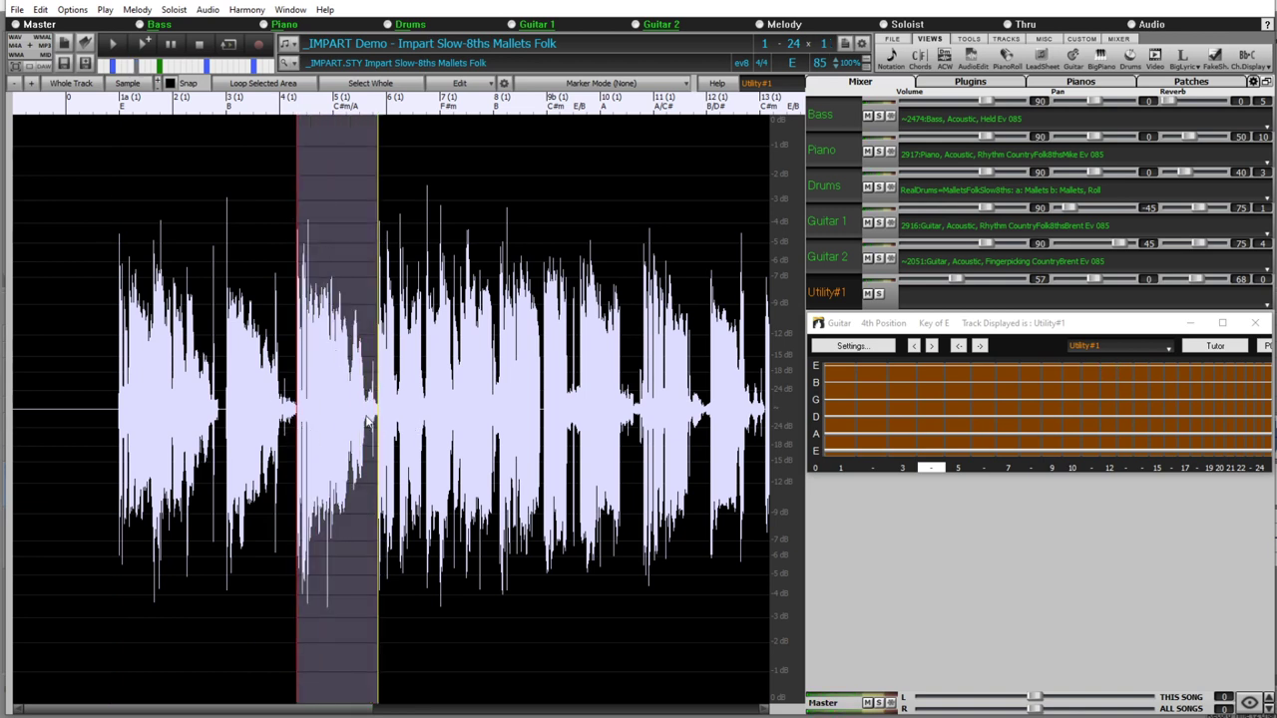
- Regenerate the bar 4–5 selection with the 3726 electric guitar soloist, then clear the selection
{"action": "left_click", "coordinate": [490, 85]}
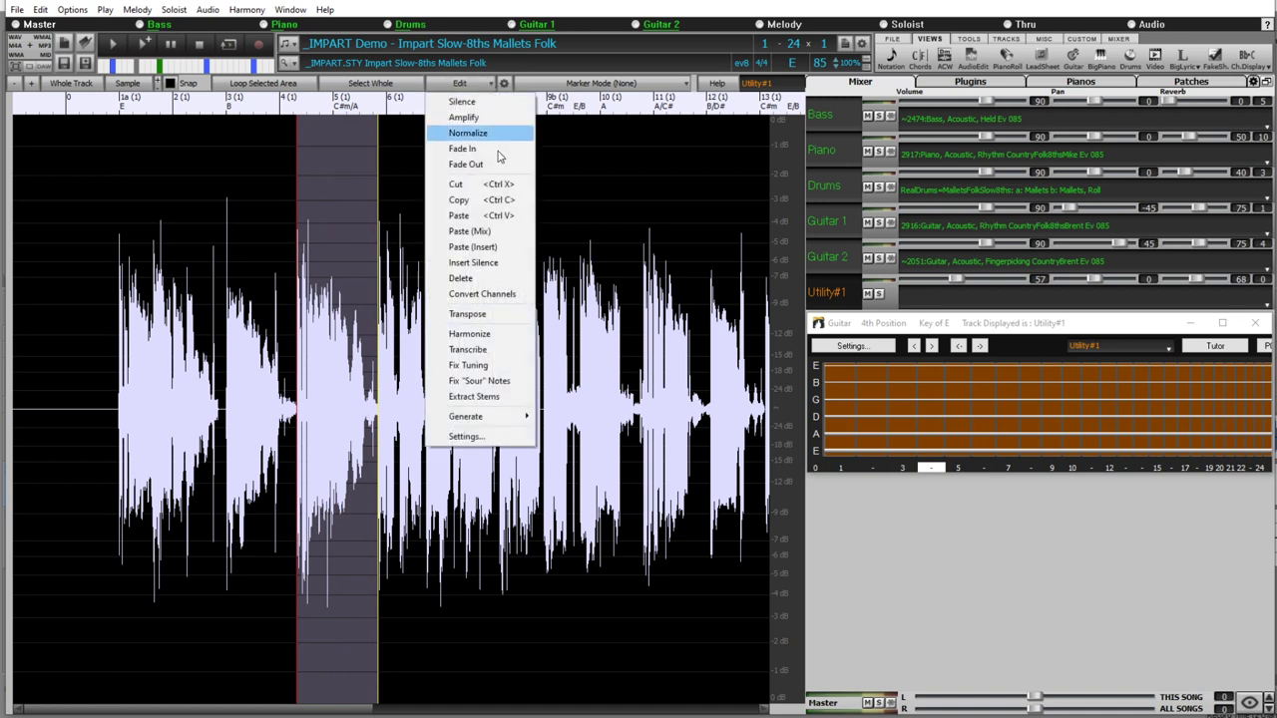
{"action": "mouse_move", "coordinate": [510, 421]}
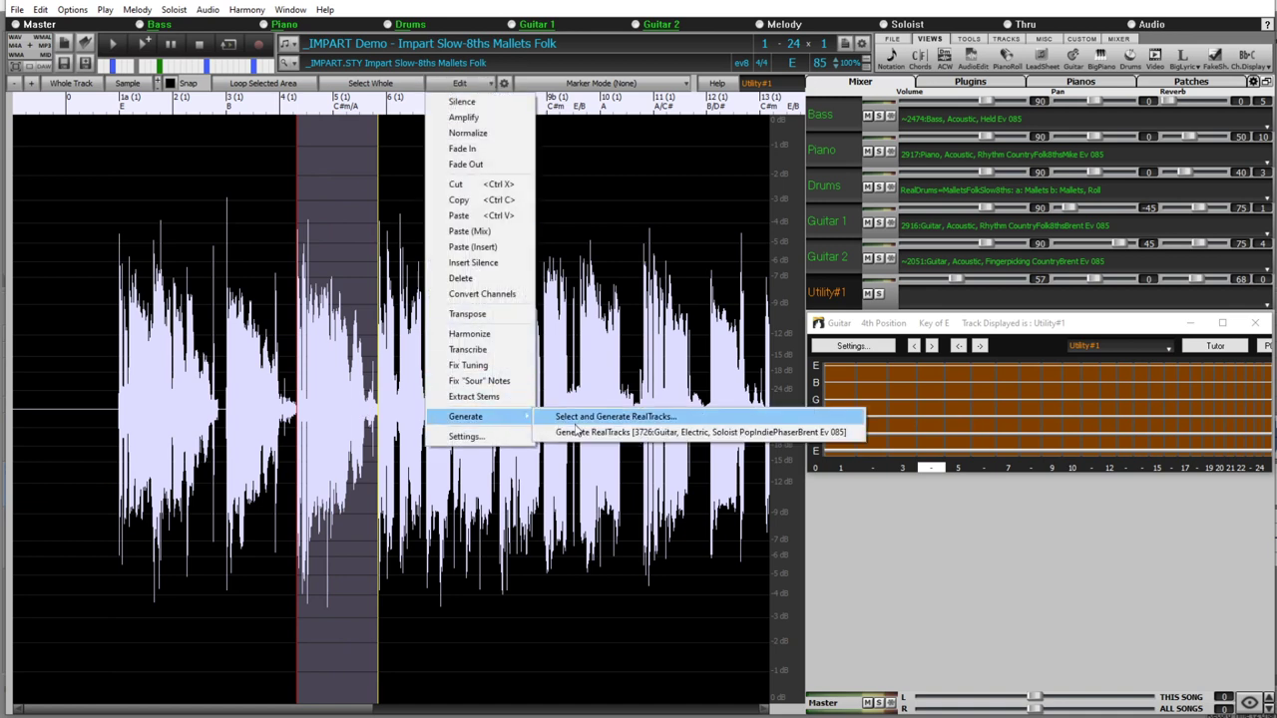
{"action": "left_click", "coordinate": [618, 435]}
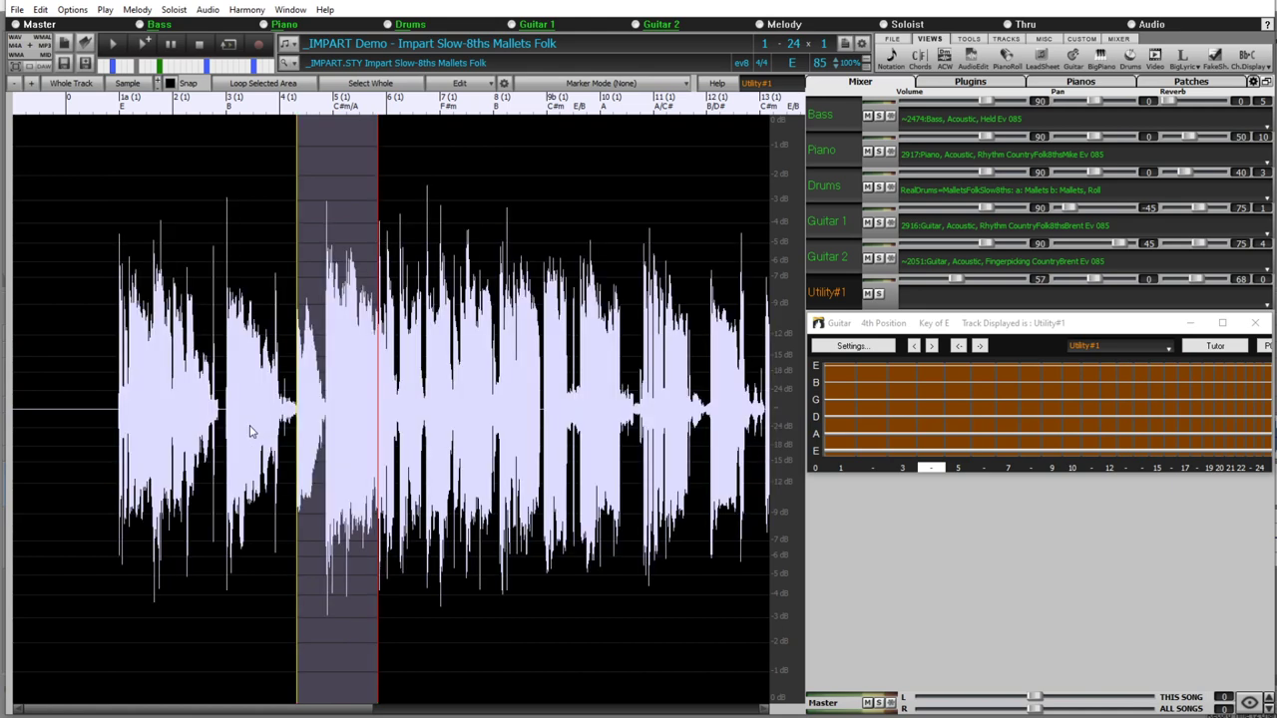
{"action": "left_click", "coordinate": [230, 427]}
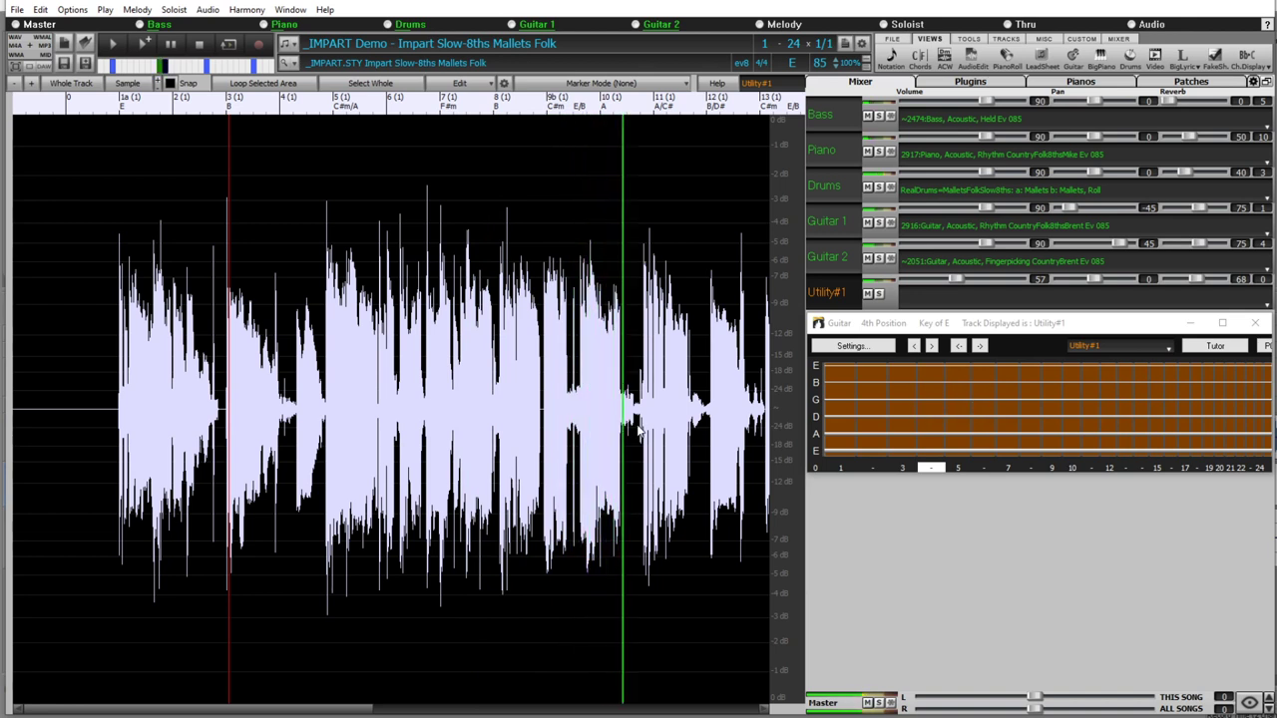
- Regenerate bars 9b–10 with the 3726 soloist, then select the bar 5–6 stretch
{"action": "left_click_drag", "start_coordinate": [639, 431], "coordinate": [550, 436]}
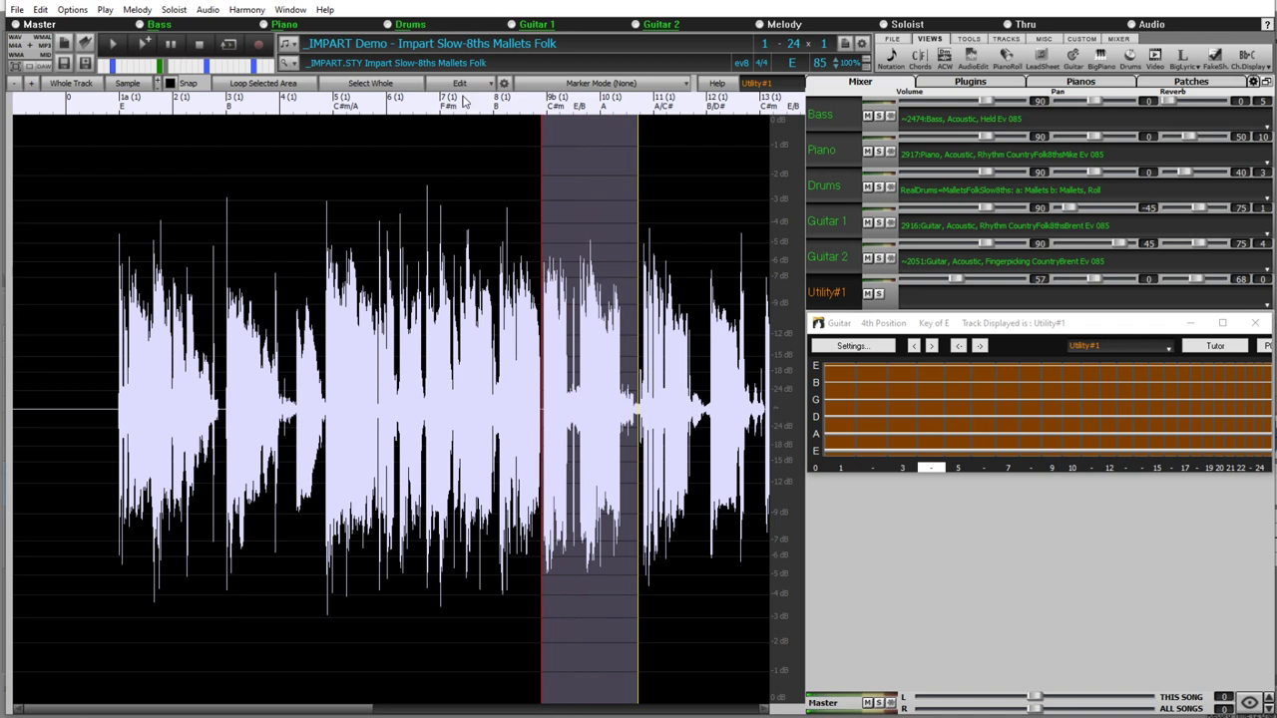
{"action": "left_click", "coordinate": [487, 86]}
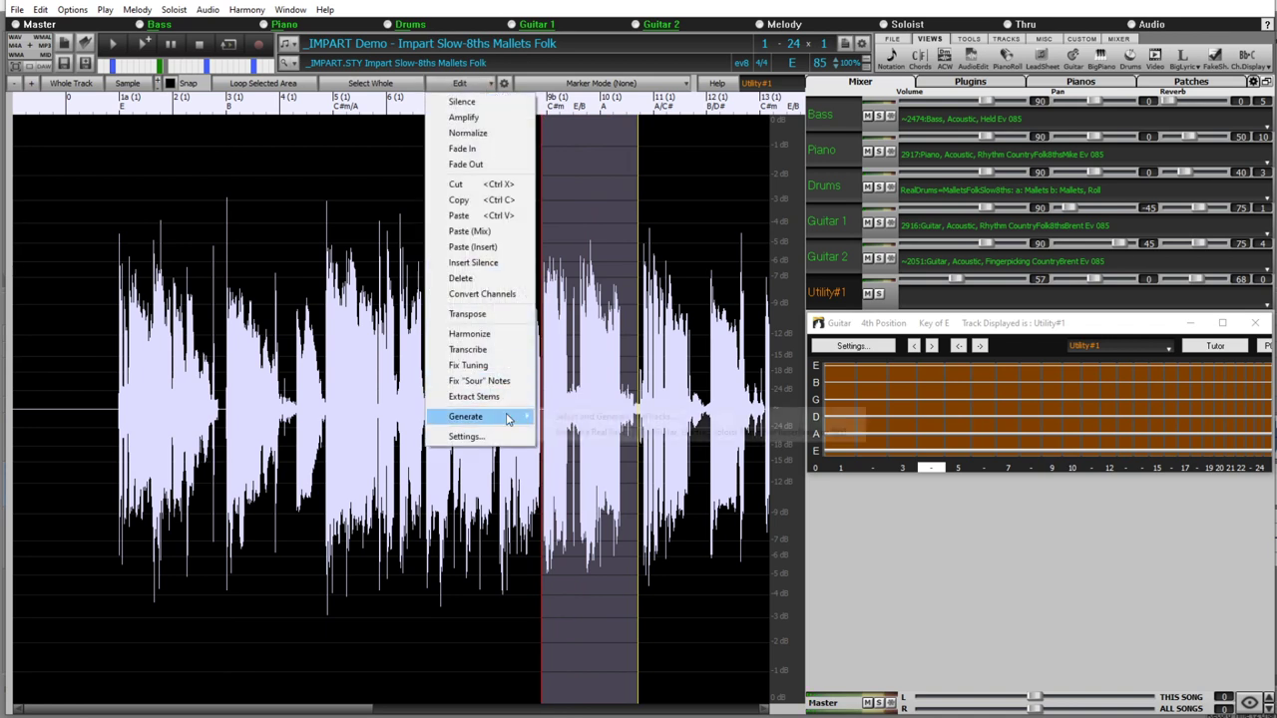
{"action": "mouse_move", "coordinate": [513, 418]}
{"action": "left_click", "coordinate": [581, 433]}
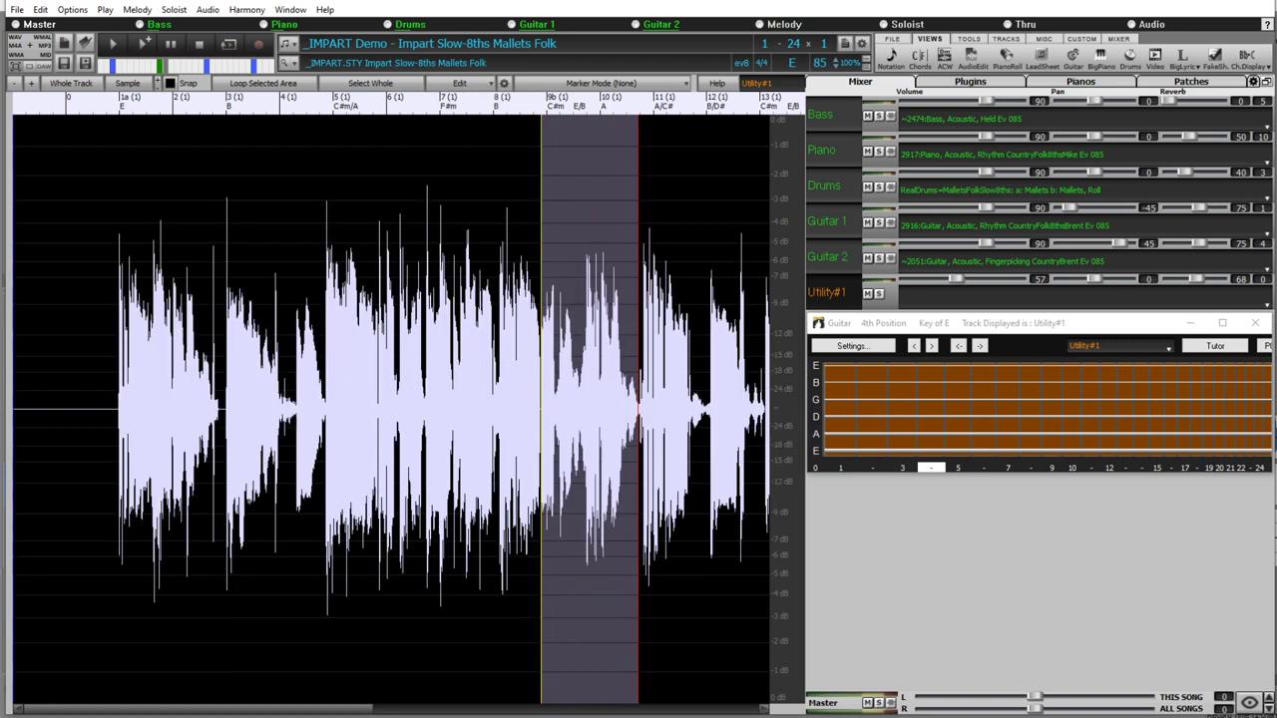
{"action": "left_click", "coordinate": [517, 319]}
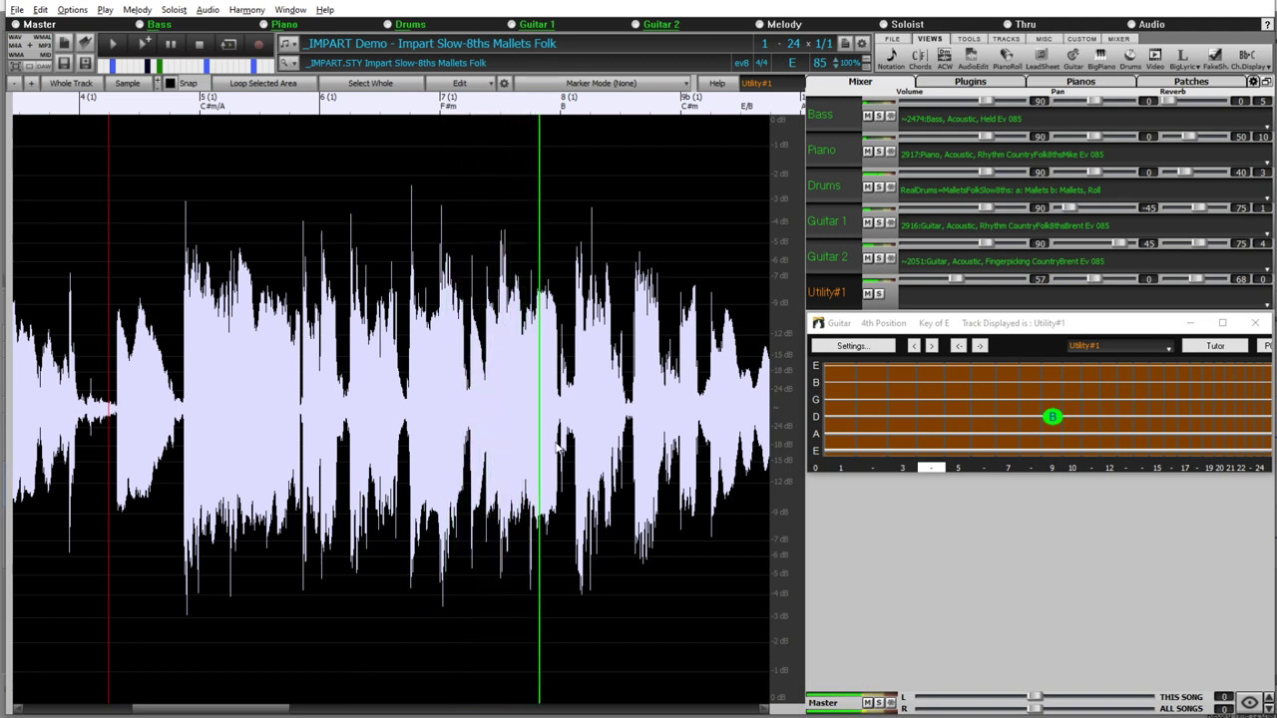
{"action": "left_click_drag", "start_coordinate": [405, 436], "coordinate": [183, 447]}
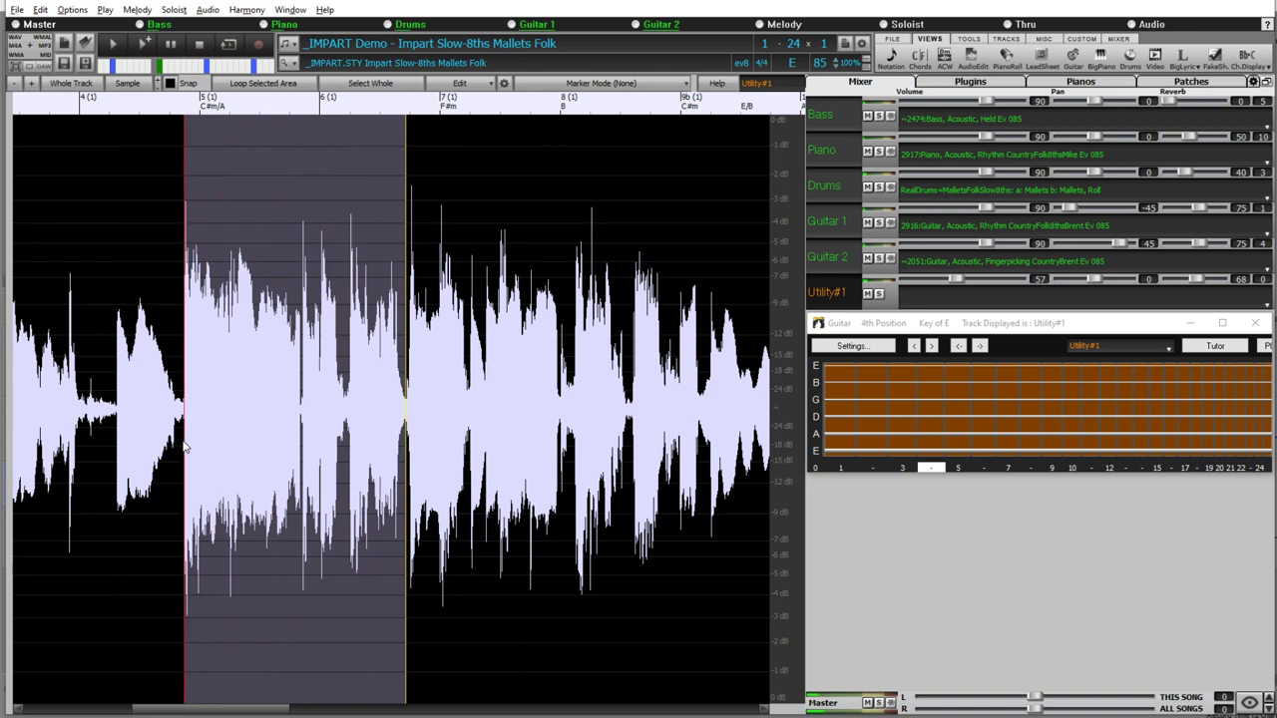
- Regenerate the bar 5–6 selection four times with the 3726 guitar soloist
{"action": "left_click", "coordinate": [487, 85]}
{"action": "mouse_move", "coordinate": [519, 417]}
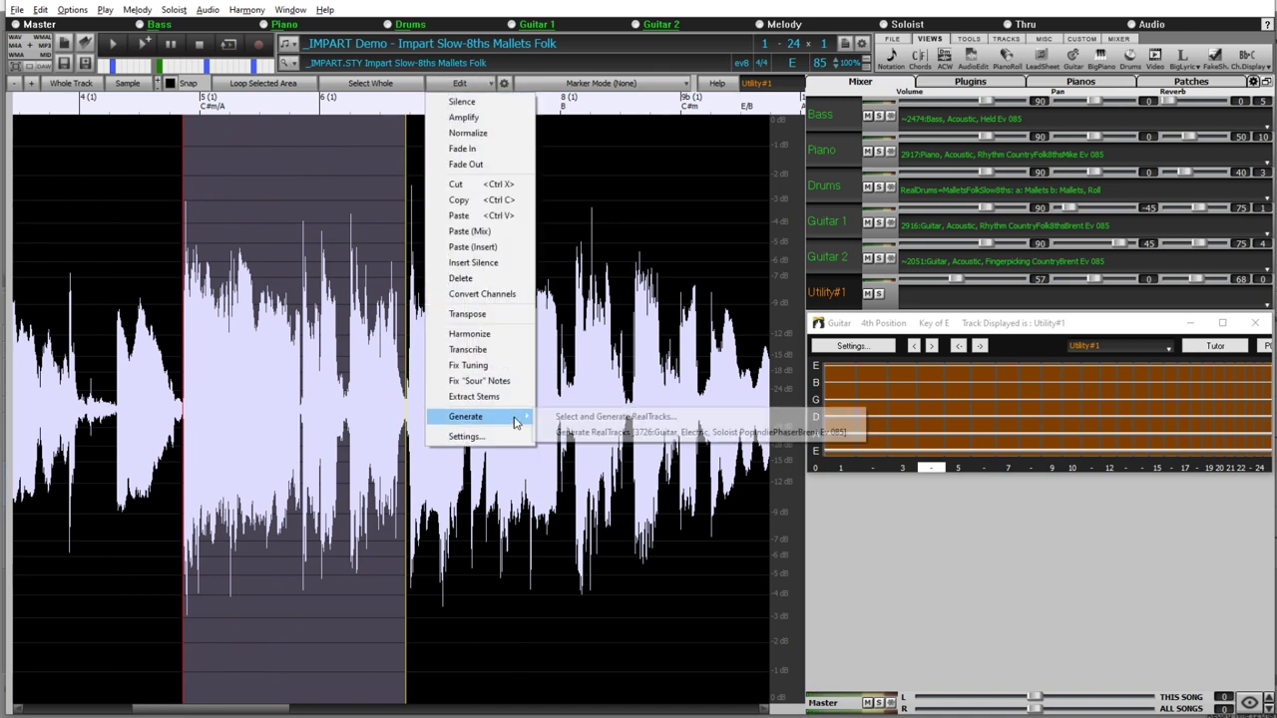
{"action": "left_click", "coordinate": [587, 439]}
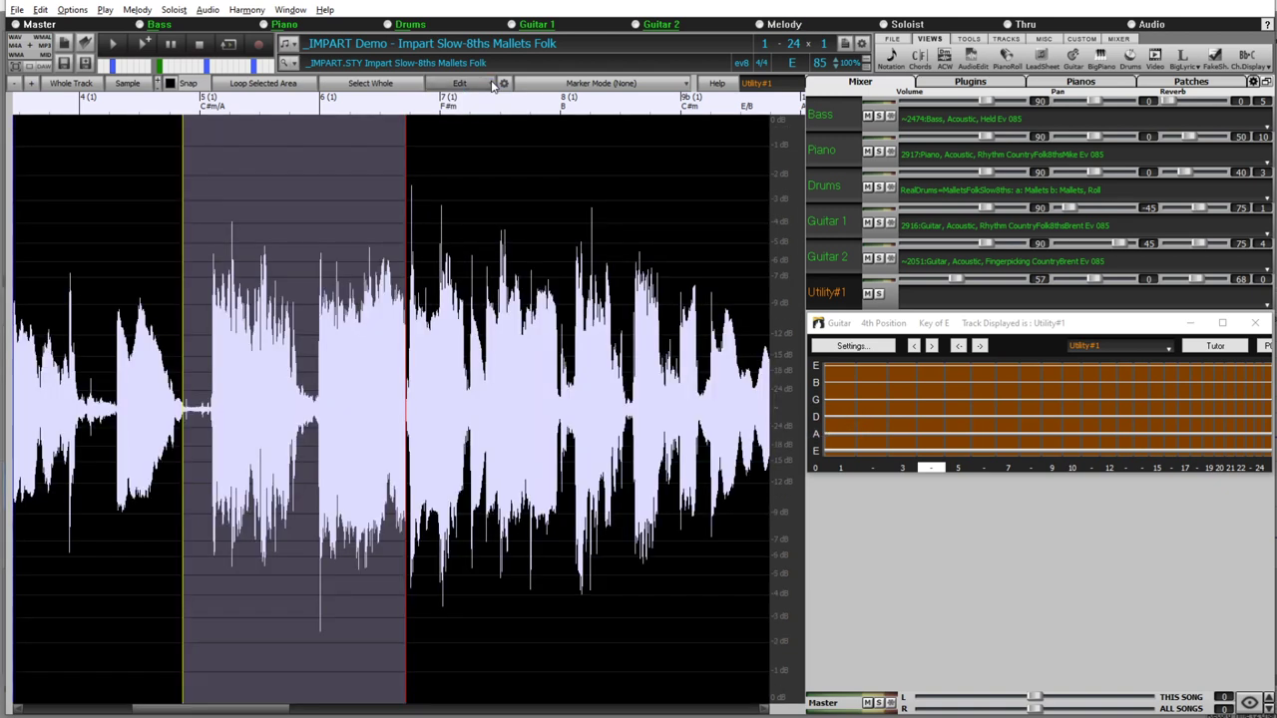
{"action": "left_click", "coordinate": [490, 86]}
{"action": "mouse_move", "coordinate": [514, 417]}
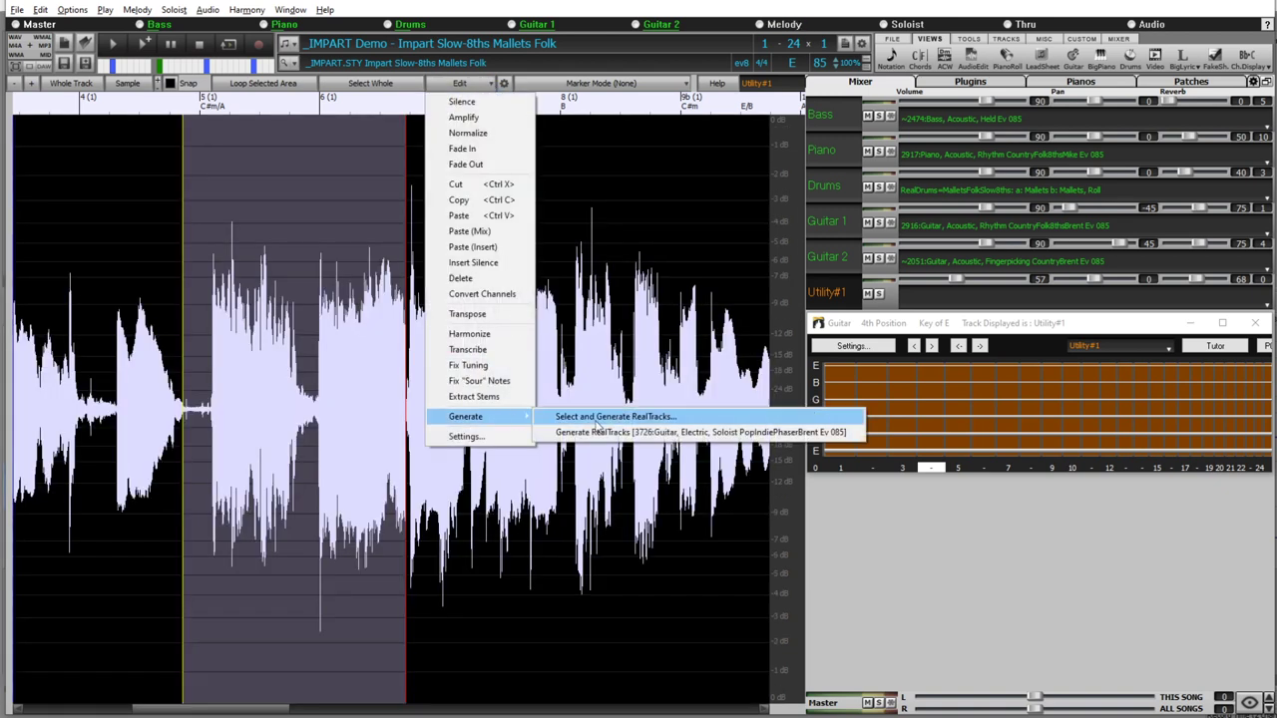
{"action": "left_click", "coordinate": [595, 430]}
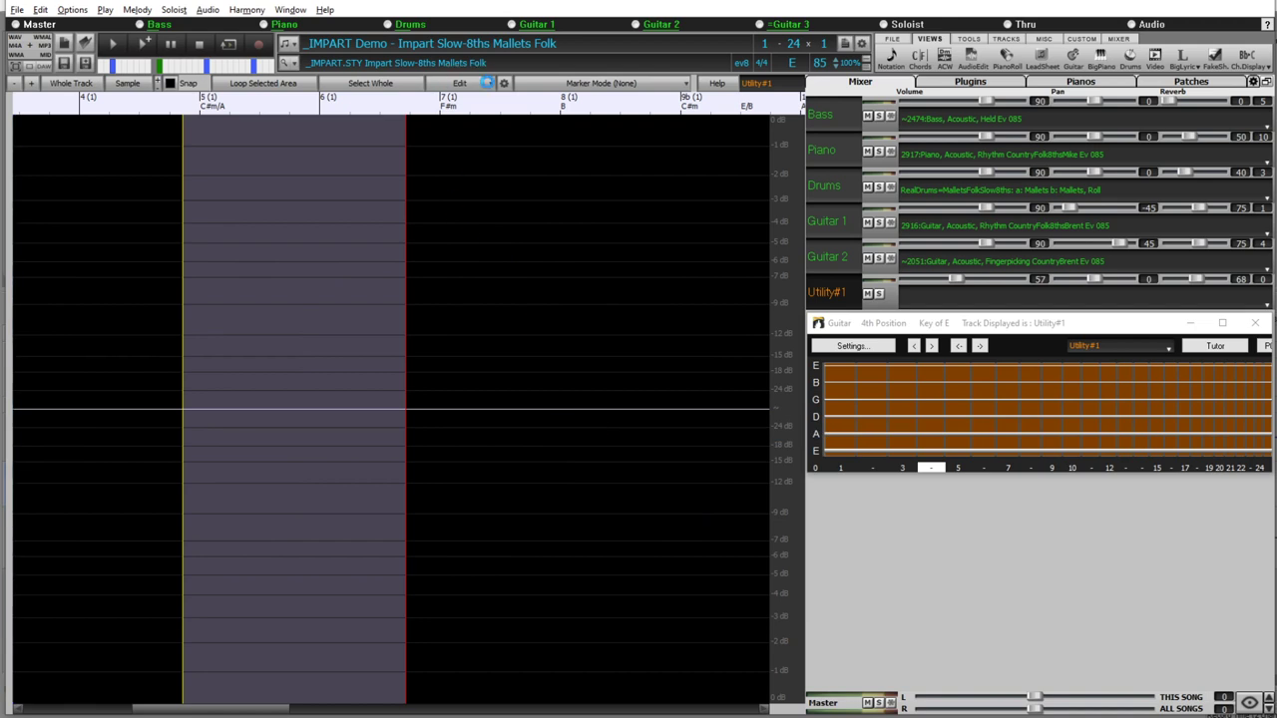
{"action": "left_click", "coordinate": [490, 85]}
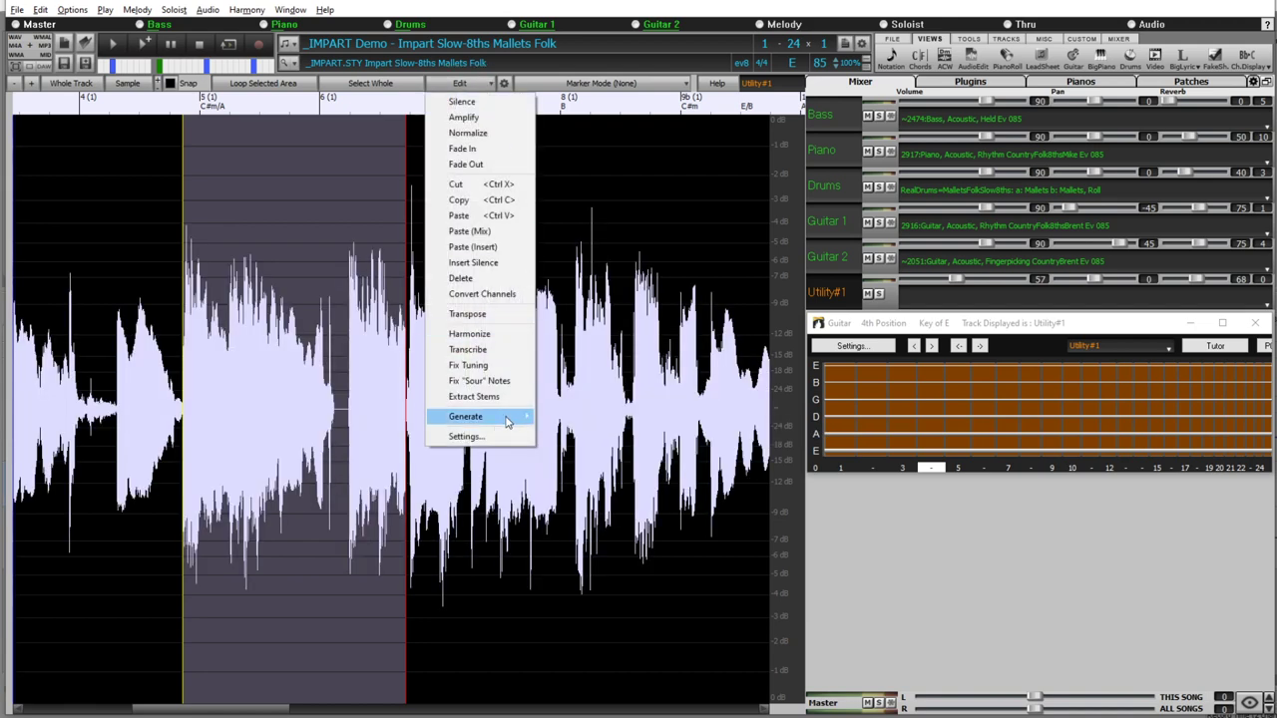
{"action": "mouse_move", "coordinate": [514, 417]}
{"action": "left_click", "coordinate": [595, 433]}
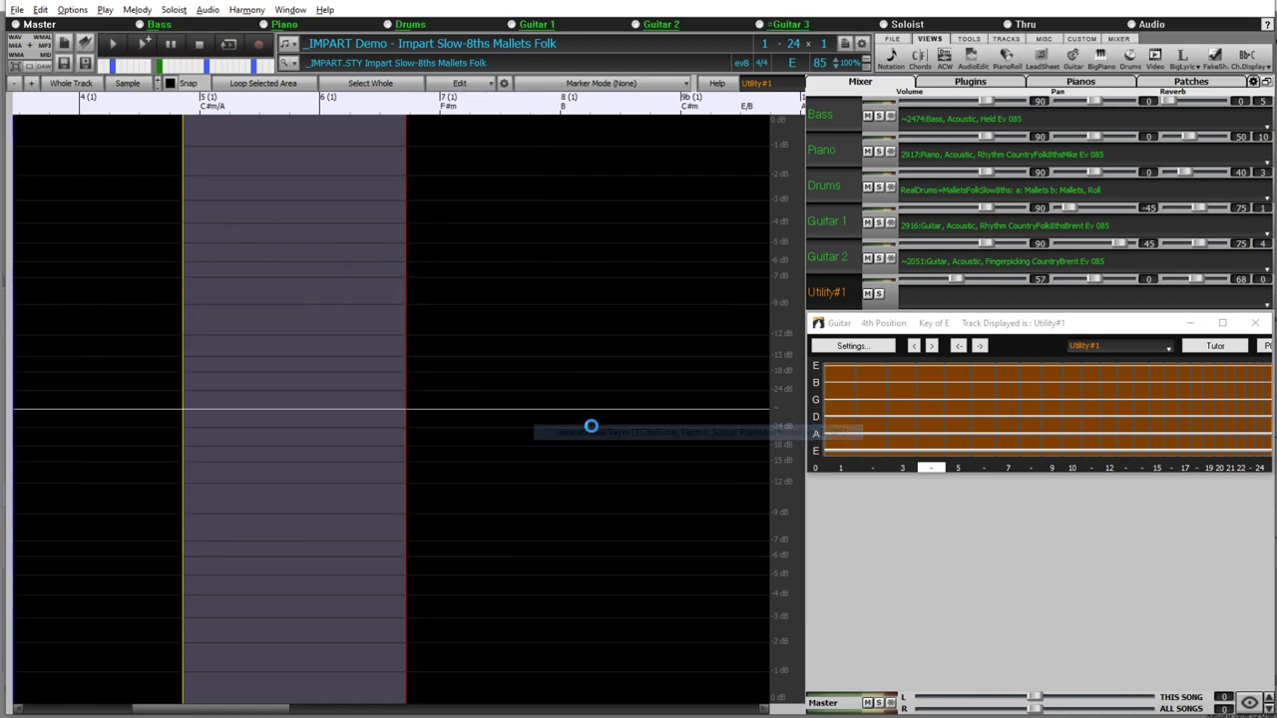
{"action": "left_click", "coordinate": [488, 83]}
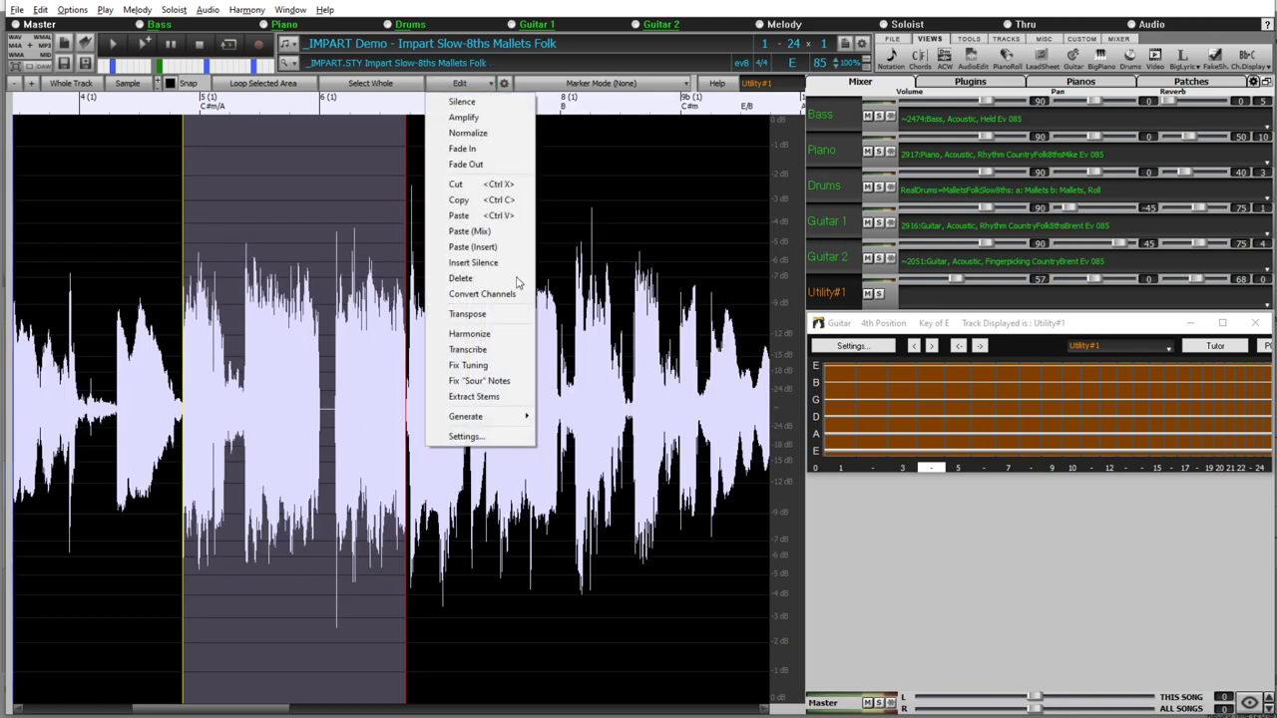
{"action": "mouse_move", "coordinate": [514, 419]}
{"action": "left_click", "coordinate": [588, 433]}
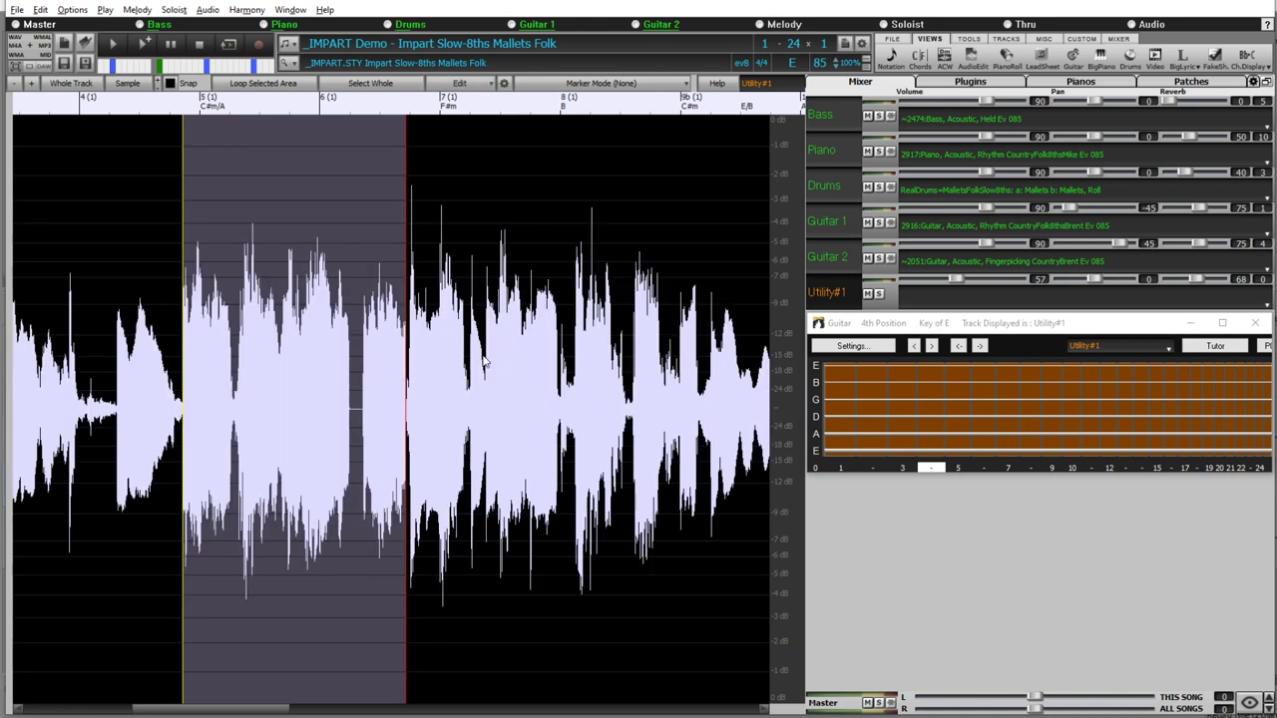
- Play Utility#1 from just after bar 4 to audition the new bar 5–6 take
{"action": "left_click", "coordinate": [115, 409]}
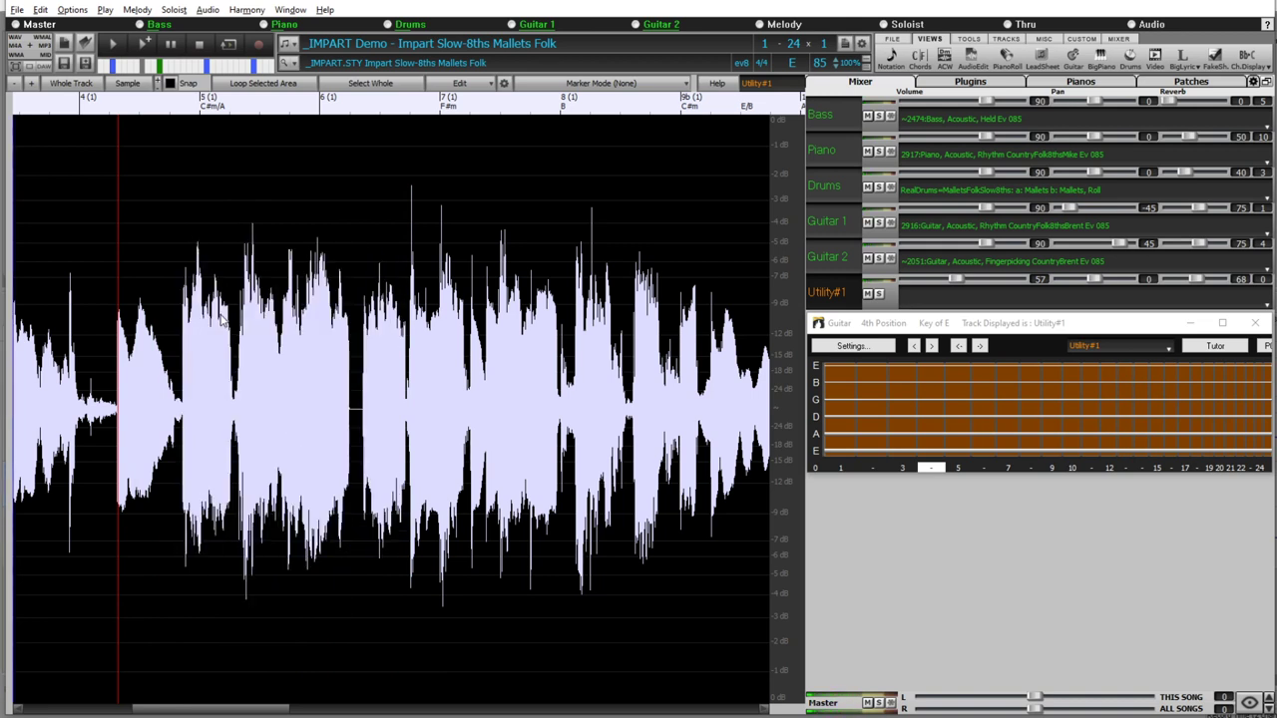
{"action": "key", "text": "space"}
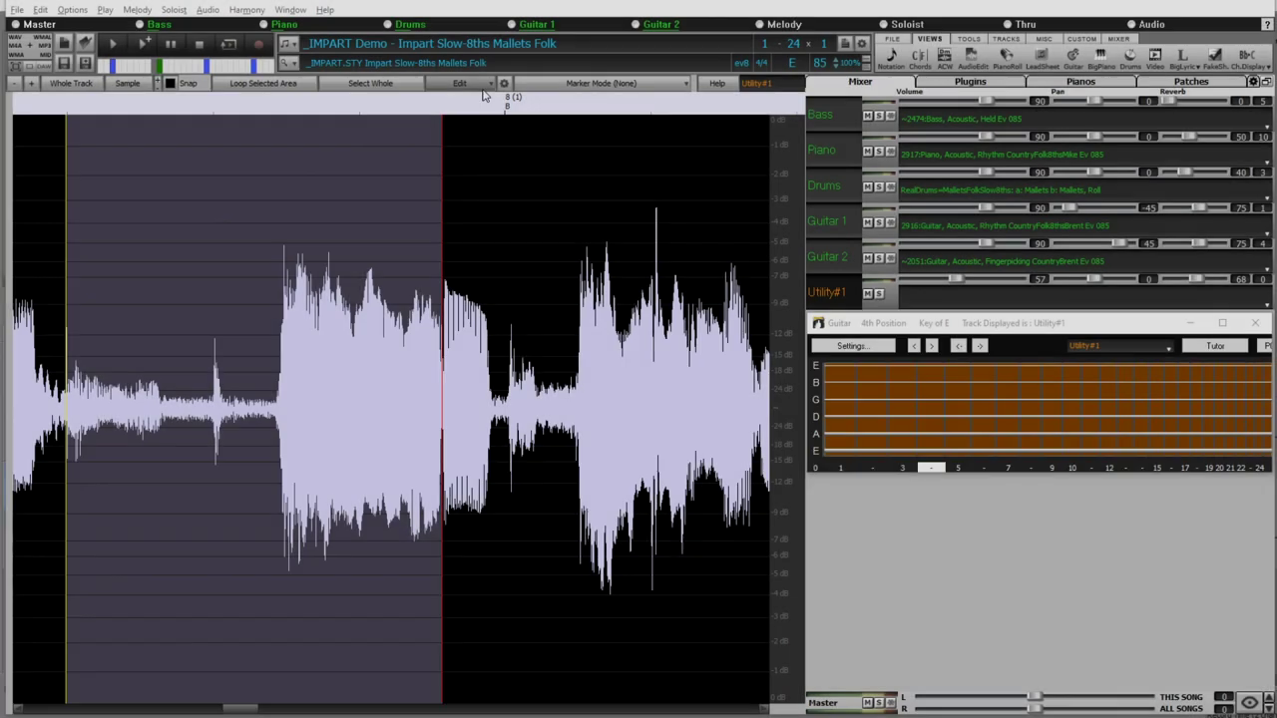
- Regenerate the selected region ending near bar 8 with RealTrack 3726, zooming on the join
{"action": "left_click", "coordinate": [485, 84]}
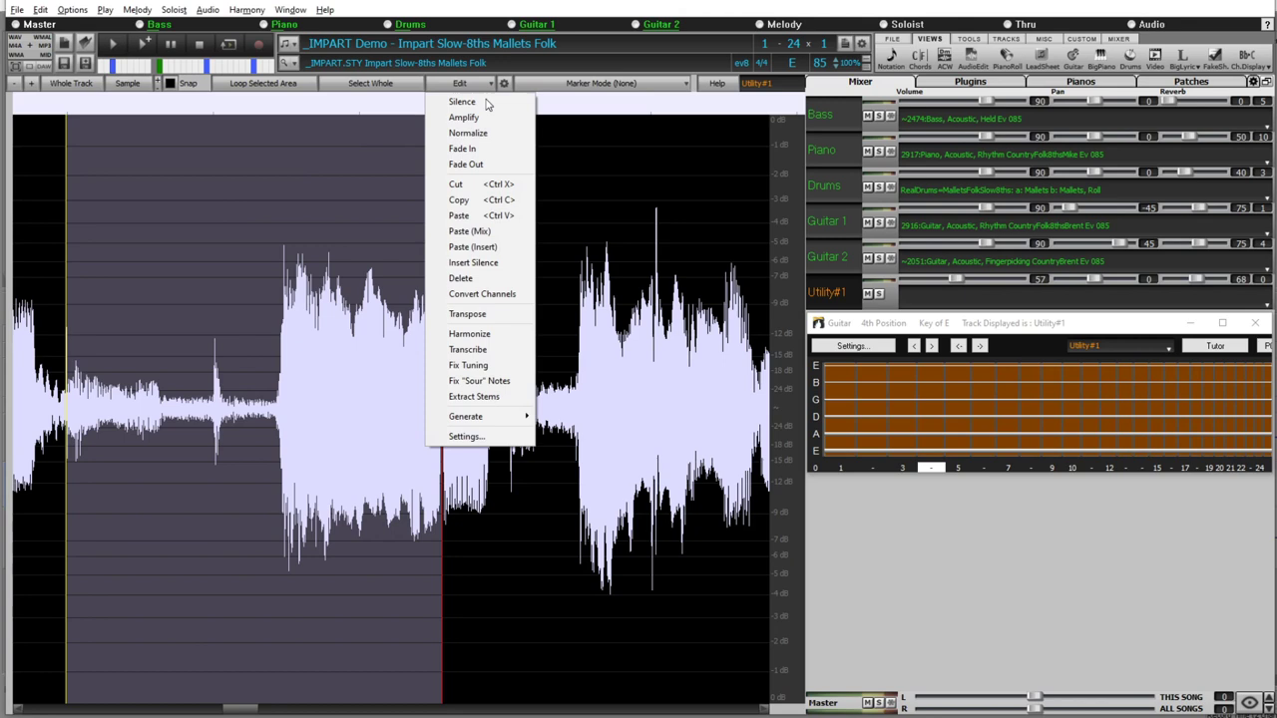
{"action": "mouse_move", "coordinate": [513, 423]}
{"action": "left_click", "coordinate": [578, 417]}
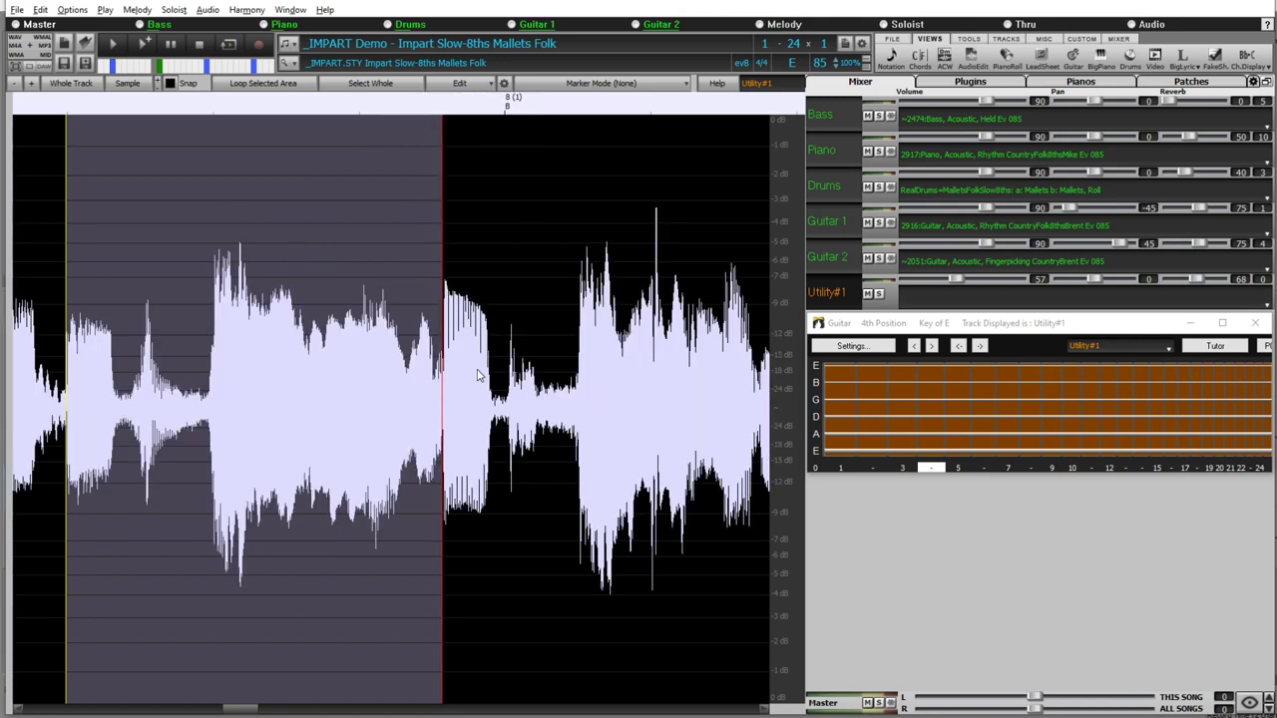
{"action": "scroll", "coordinate": [434, 379], "scroll_direction": "up", "scroll_amount": 10}
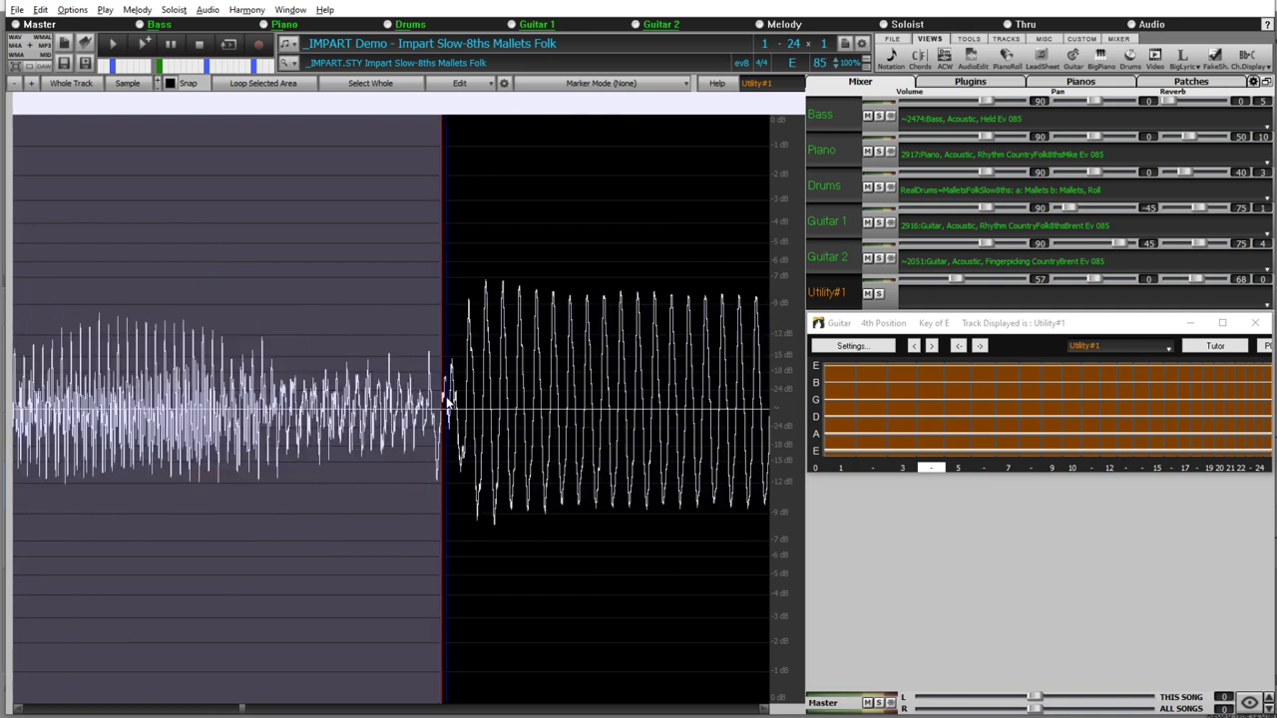
{"action": "scroll", "coordinate": [439, 404], "scroll_direction": "down", "scroll_amount": 3}
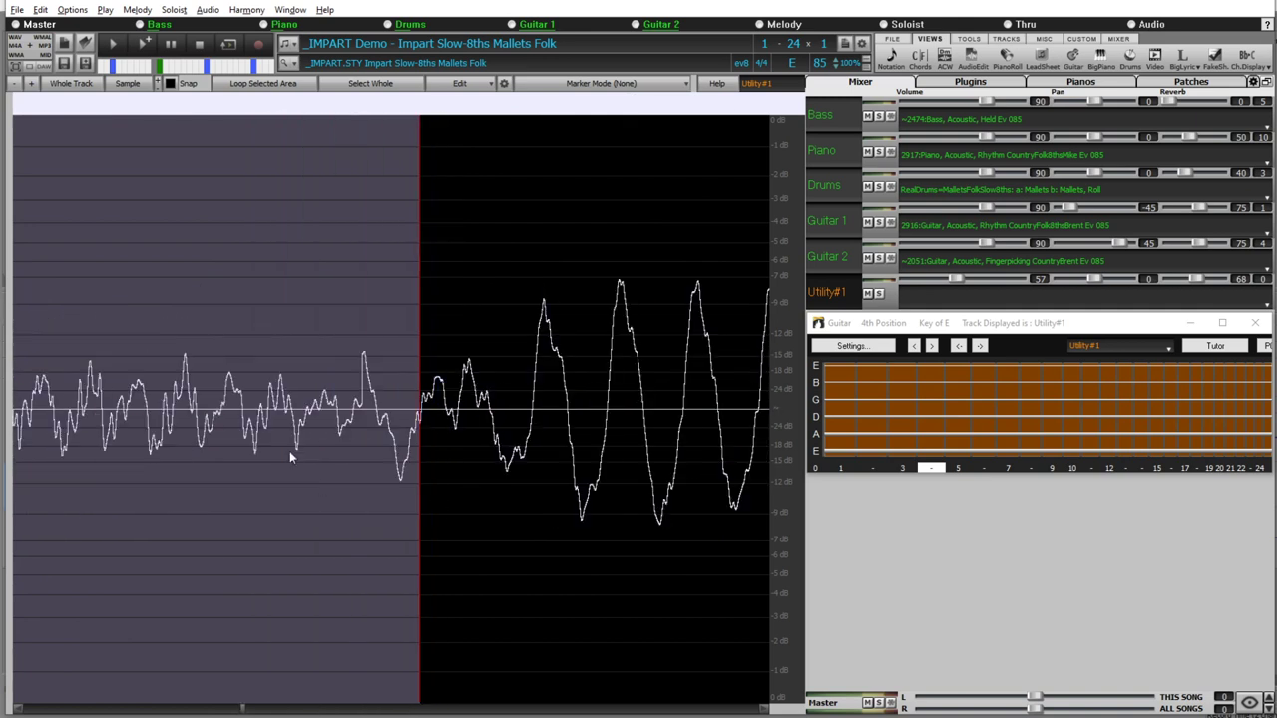
- Review the Audio Edit Settings, which use S-Curve auto cross-fades of 440 samples
{"action": "left_click", "coordinate": [505, 84]}
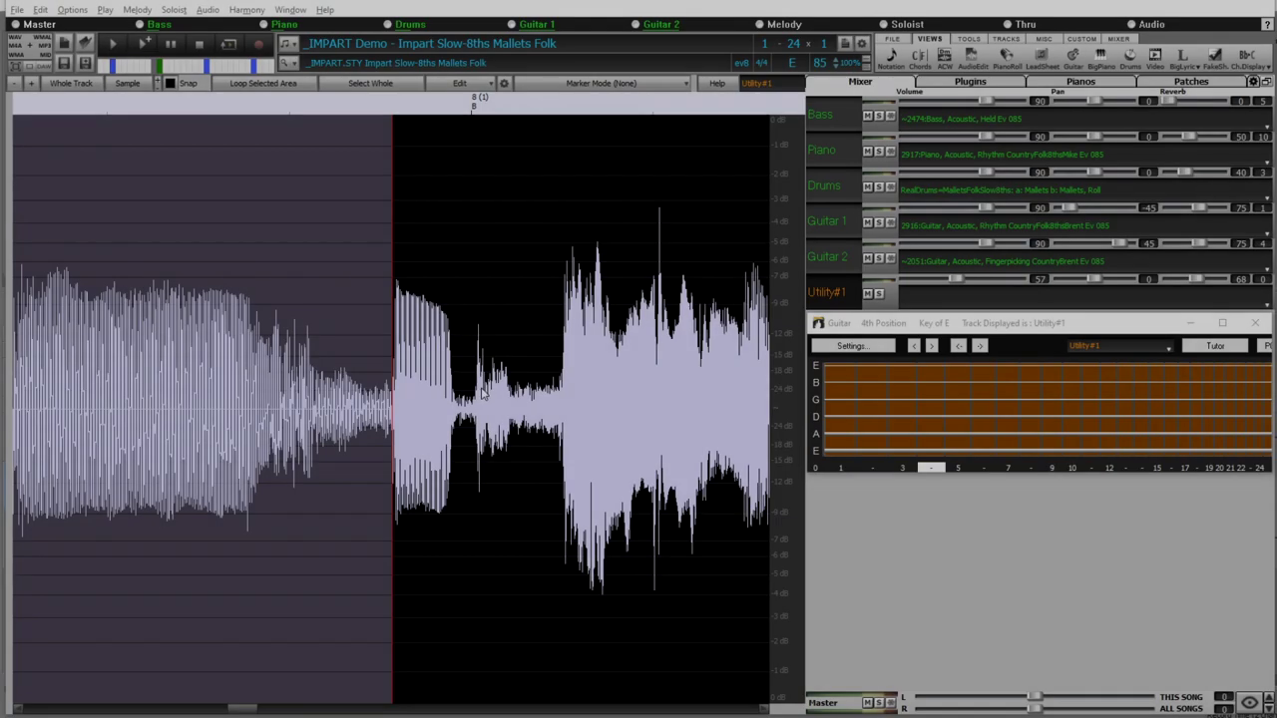
{"action": "scroll", "coordinate": [393, 419], "scroll_direction": "up", "scroll_amount": 10}
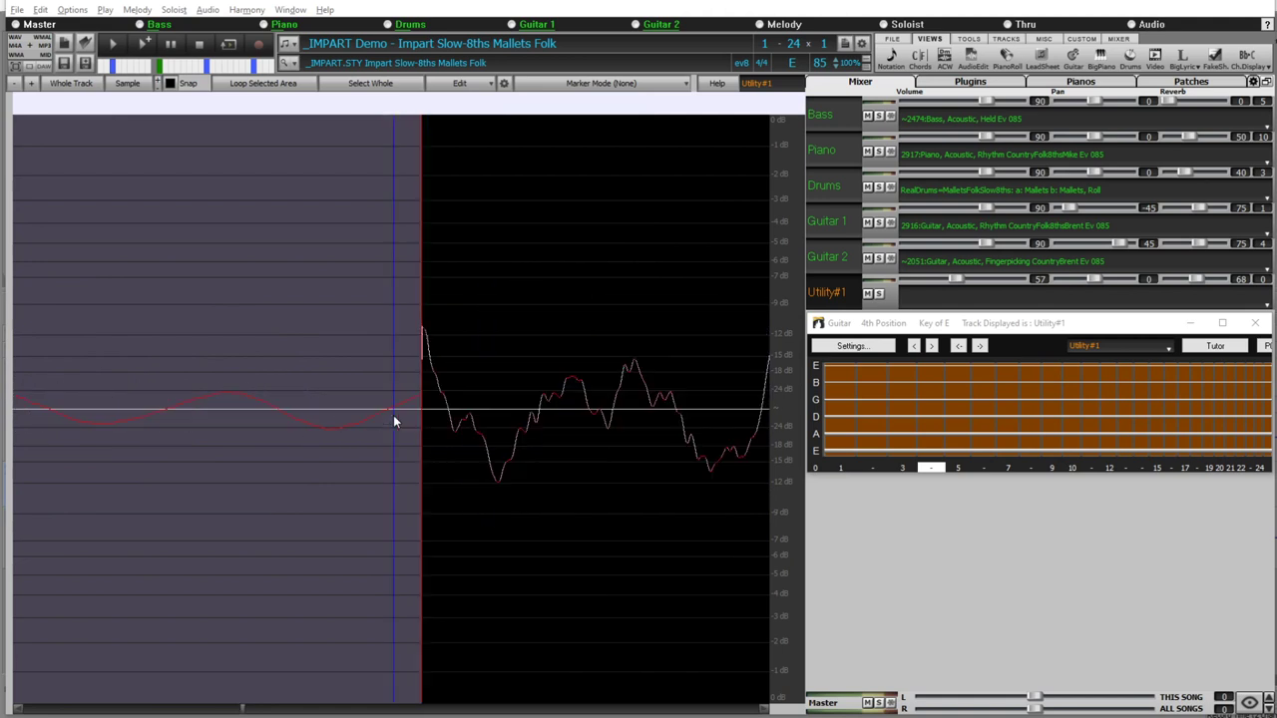
{"action": "scroll", "coordinate": [570, 450], "scroll_direction": "down", "scroll_amount": 1}
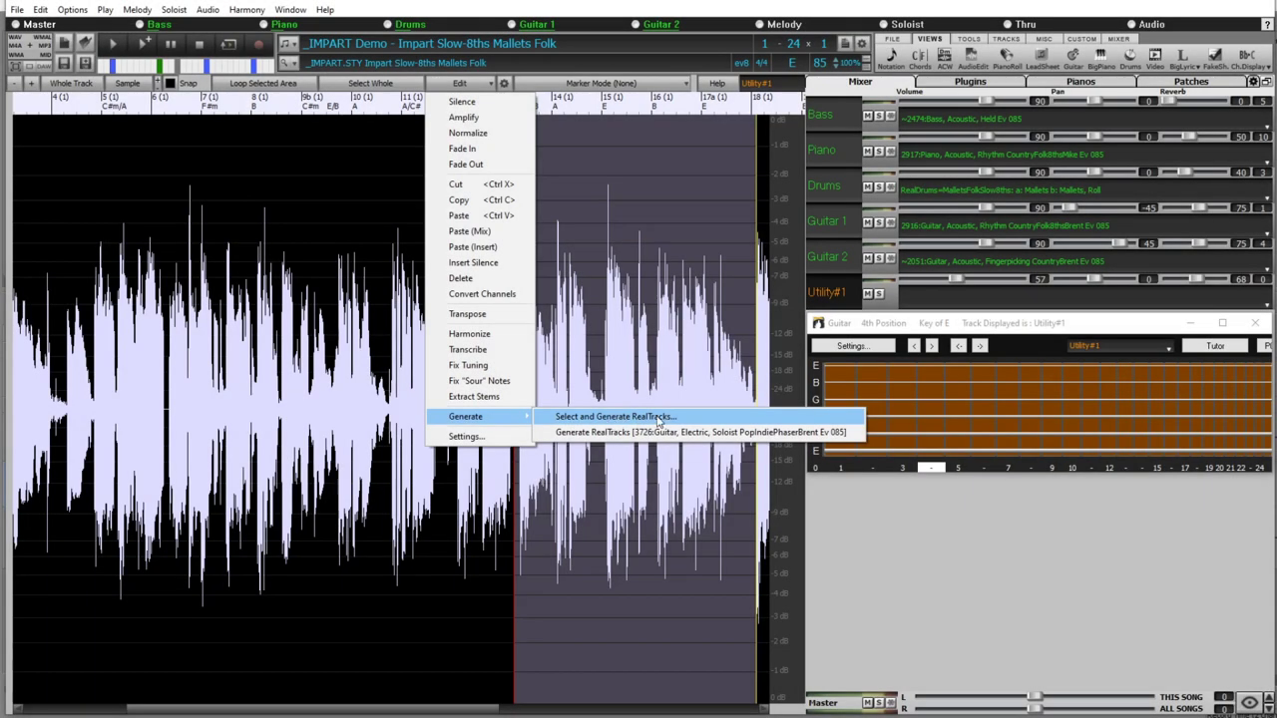
- Generate the 2025 Piano Soloist Country RealTrack, filtered by 'piano solo countr', from bar 13, then clear the selection
{"action": "left_click", "coordinate": [658, 422]}
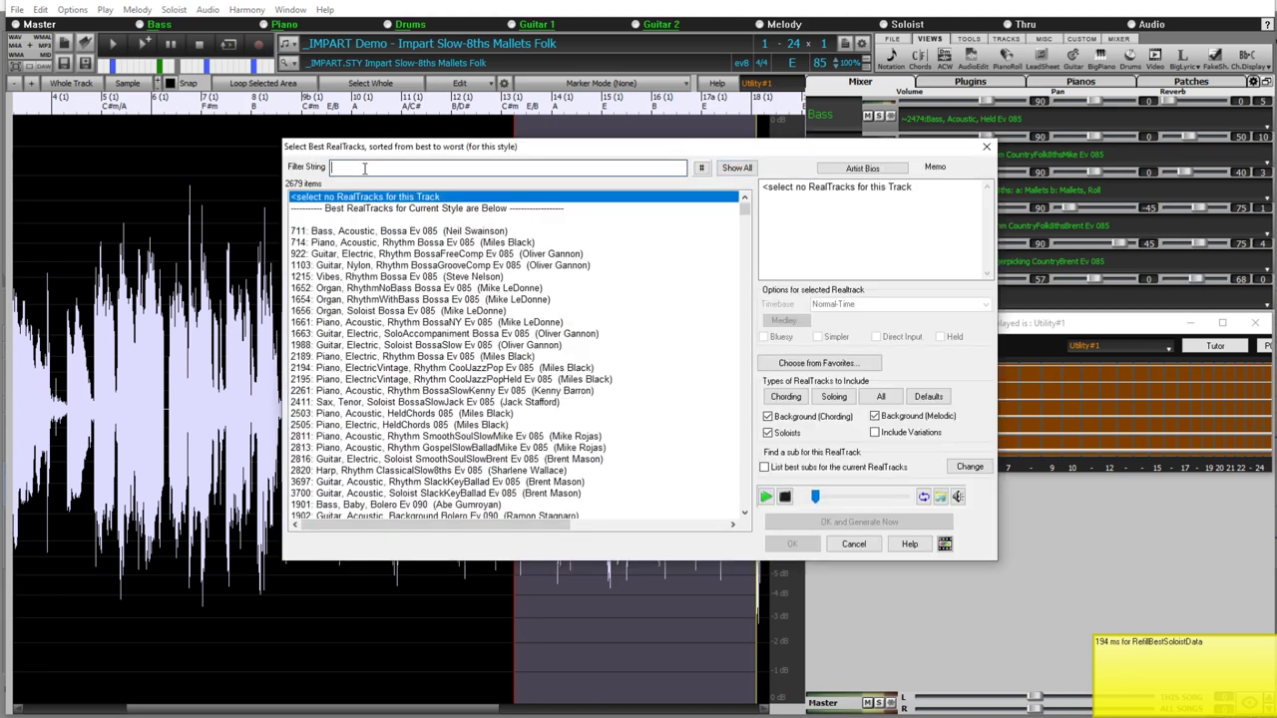
{"action": "type", "text": "piano"}
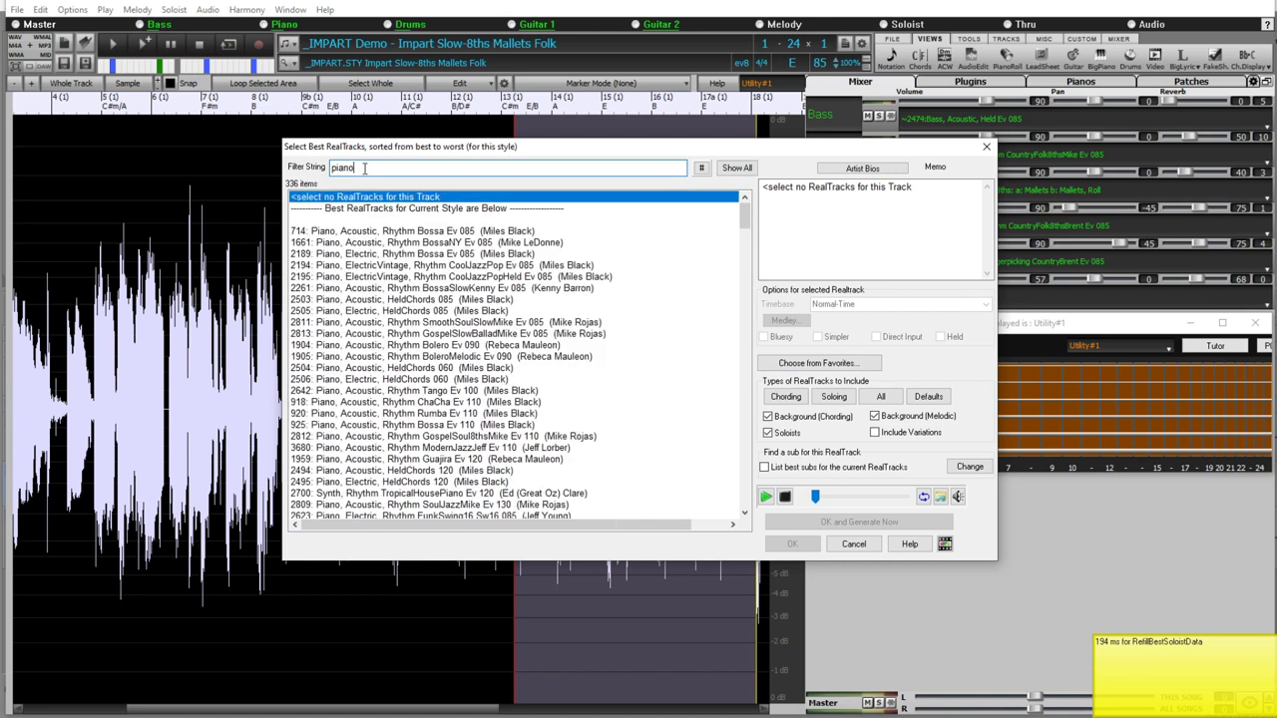
{"action": "type", "text": " solo countr"}
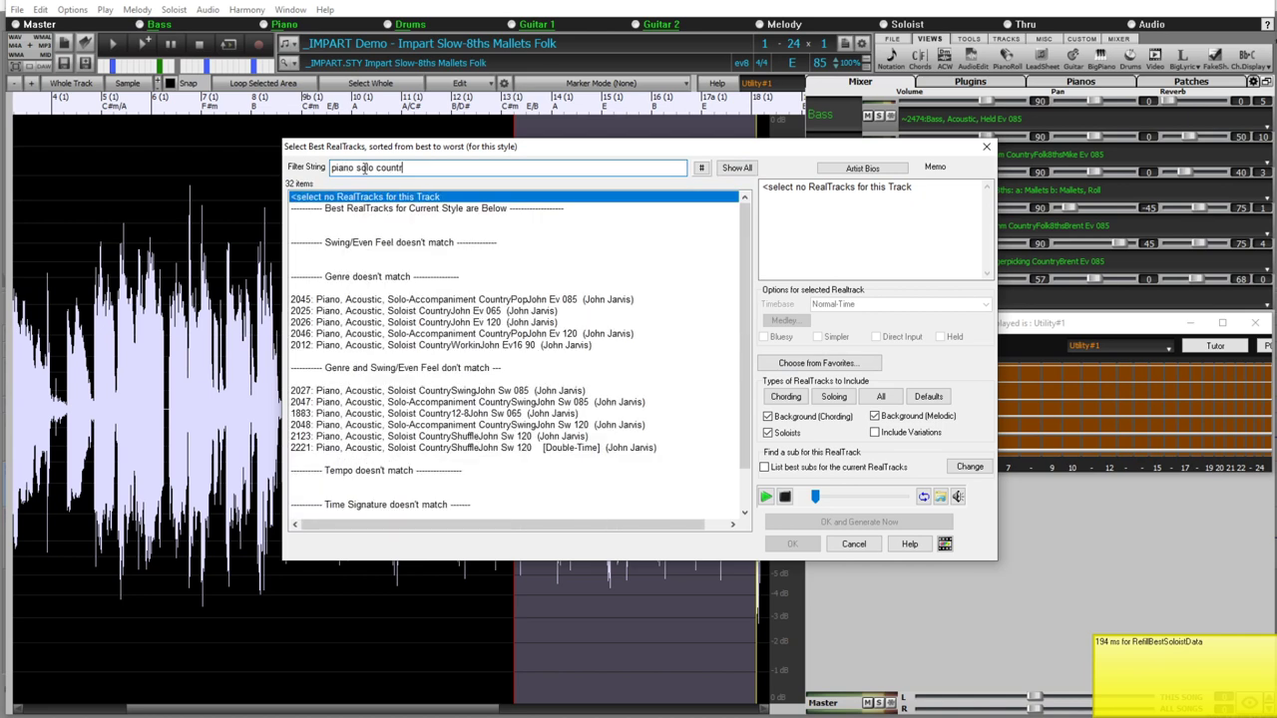
{"action": "left_click", "coordinate": [451, 311]}
{"action": "left_click", "coordinate": [792, 545]}
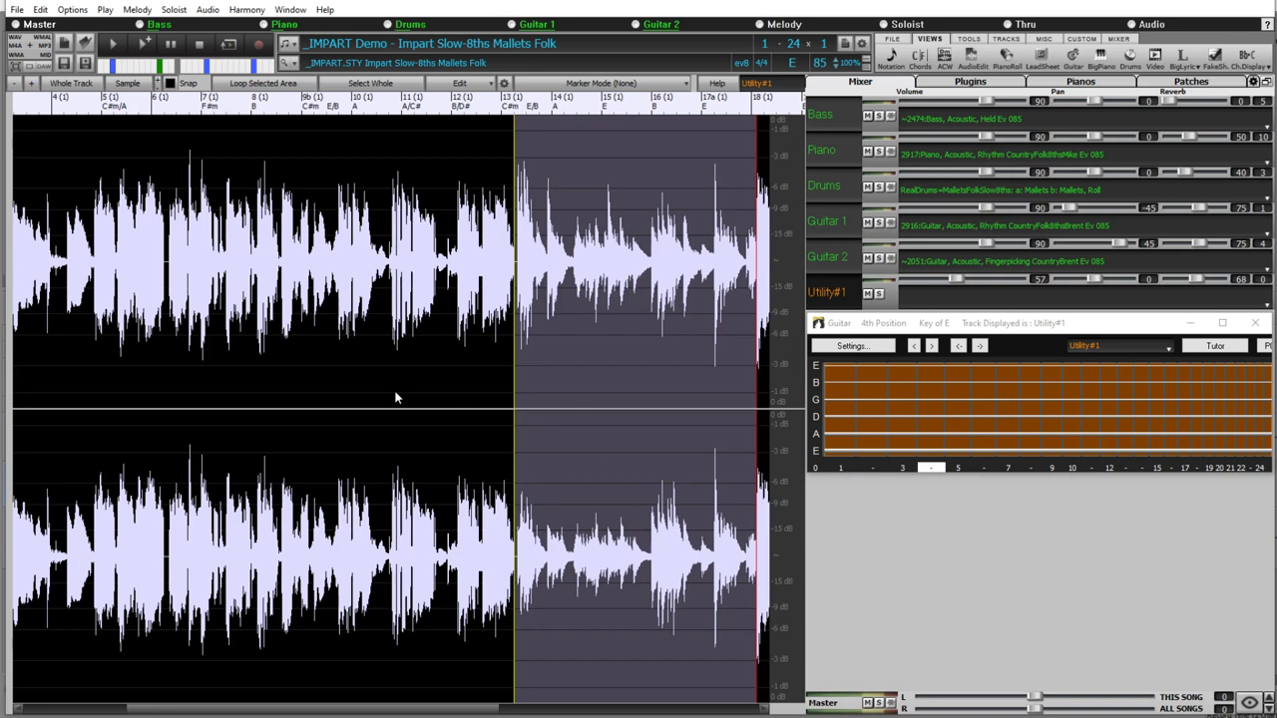
{"action": "left_click", "coordinate": [395, 397]}
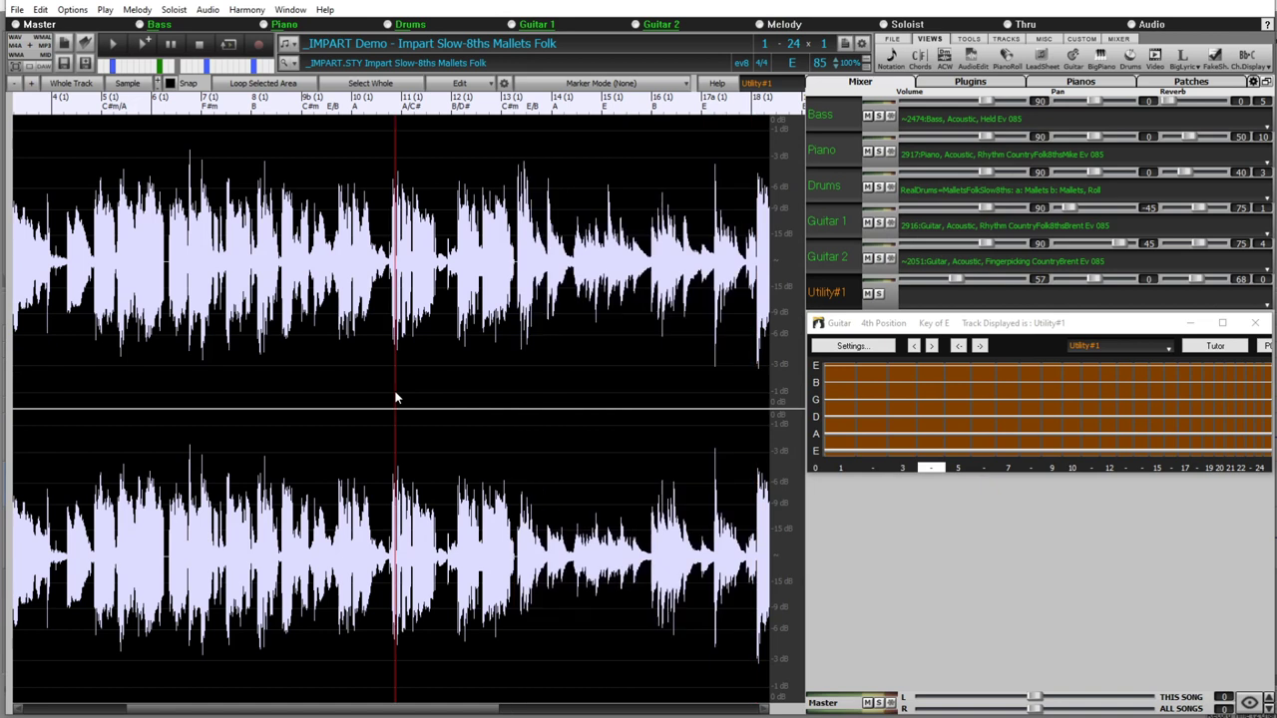